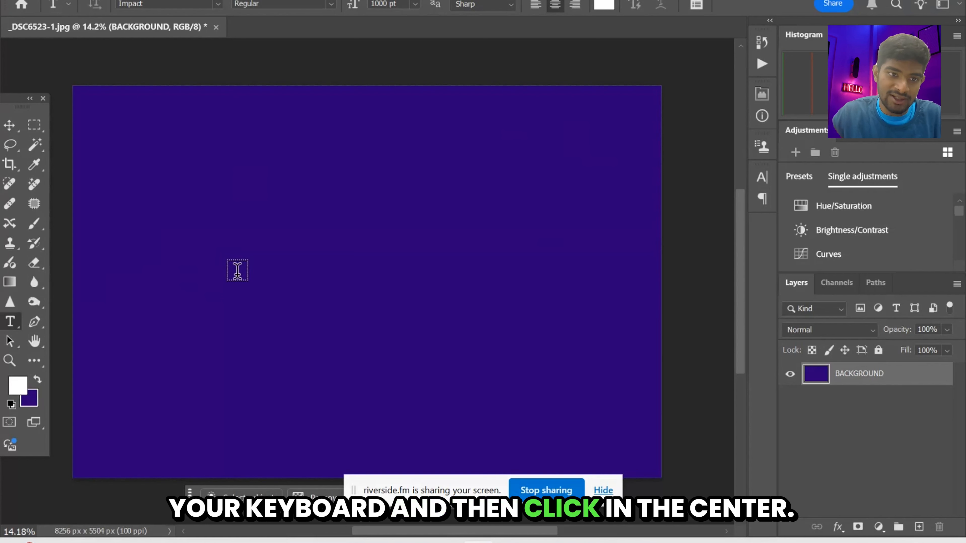
- Add the text "GLOW" to the canvas in white Impact at 1000 pt
left_click(237, 271)
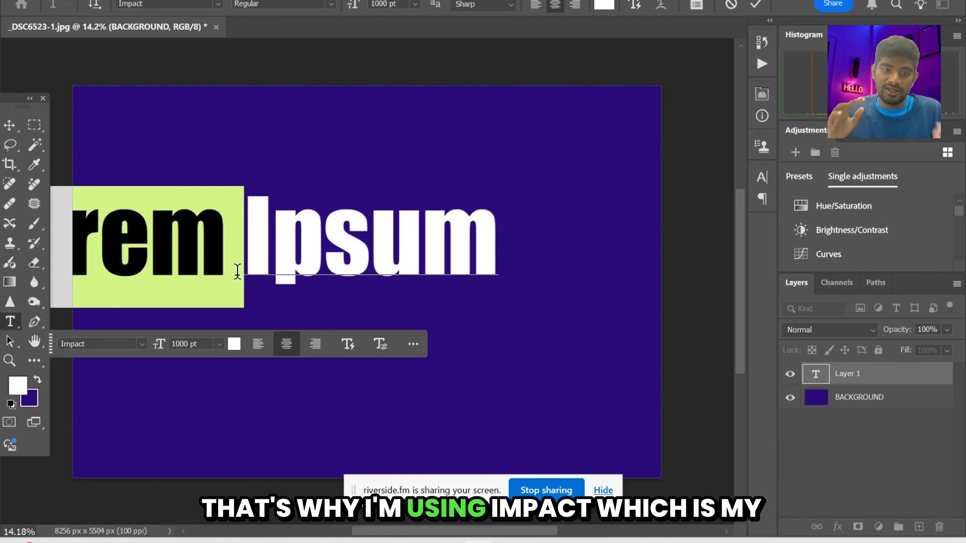
left_click(274, 270)
key("ctrl+a")
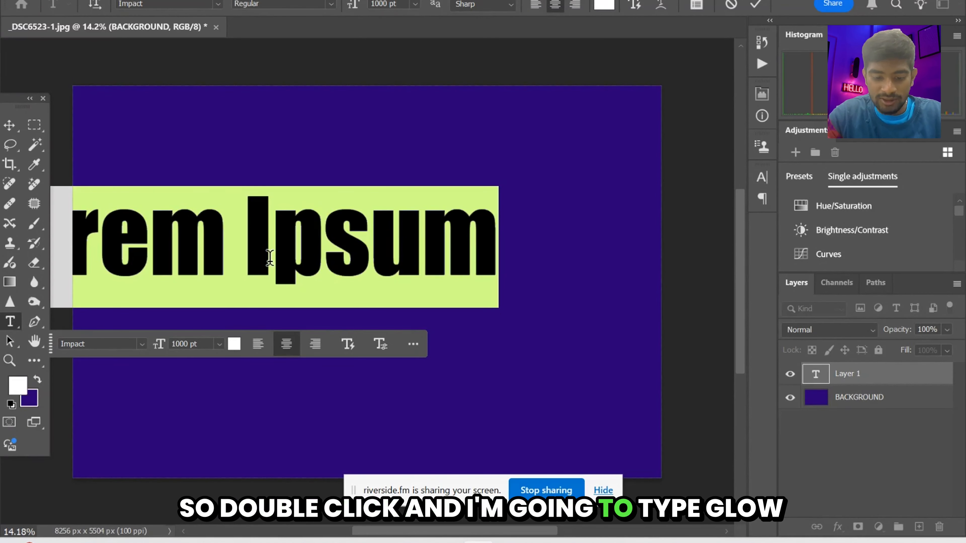
type("GLOW")
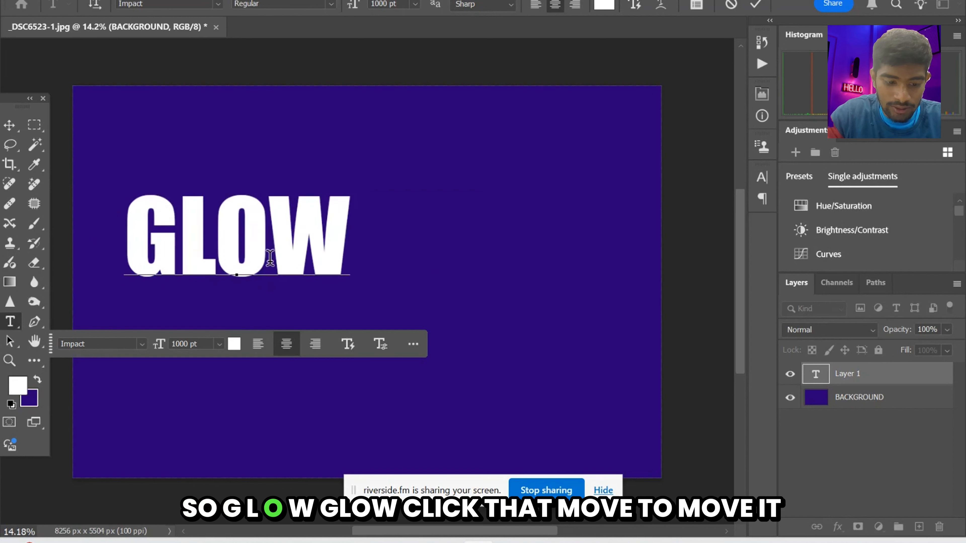
- Move the GLOW text to the centre of the canvas and deselect its layer
left_click(11, 128)
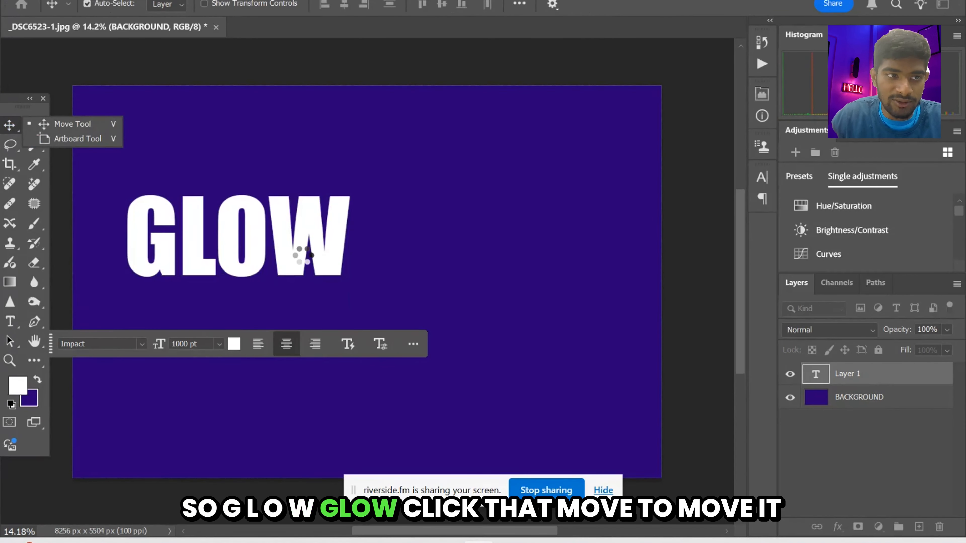
left_click_drag(312, 263, 424, 306)
left_click(808, 427)
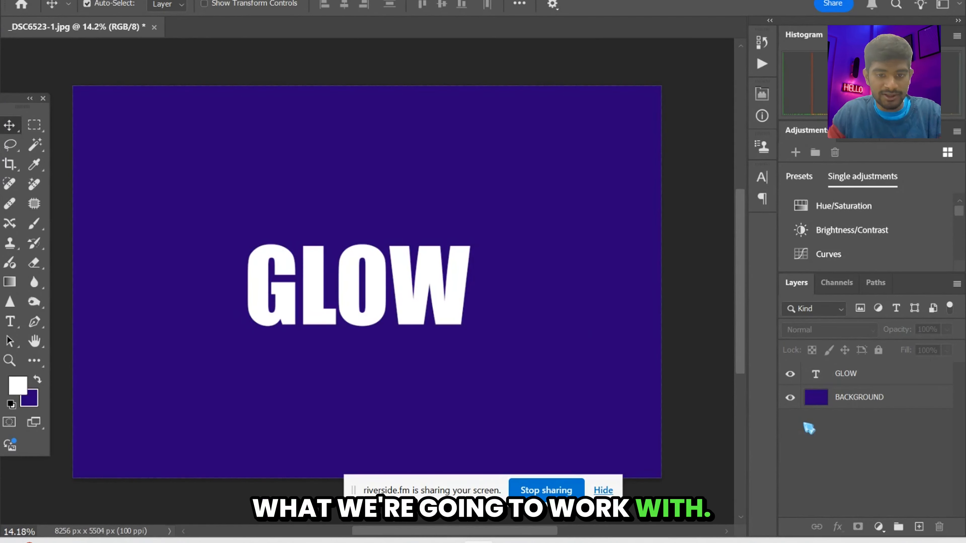
- Convert the GLOW text layer to a smart object and duplicate it
left_click(420, 293)
left_click(851, 375)
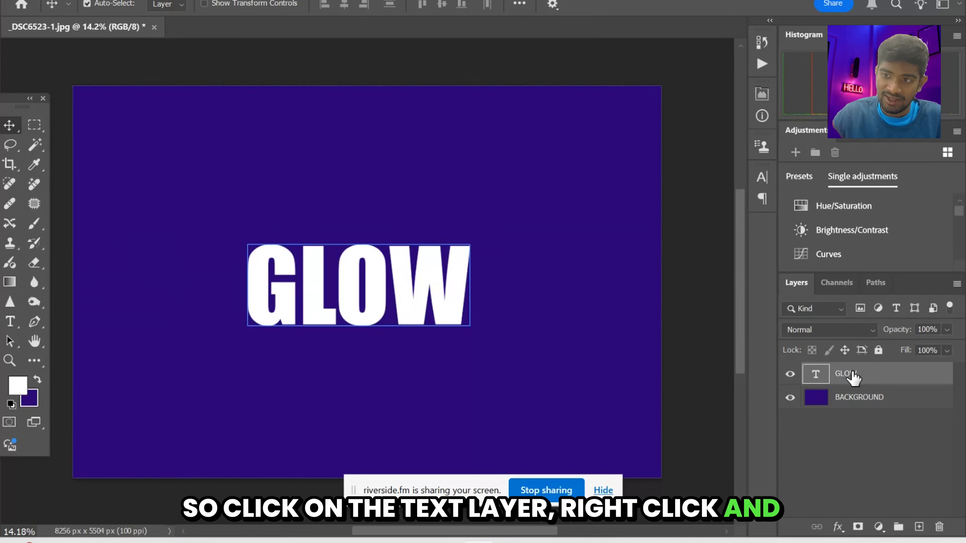
left_click(852, 376)
right_click(852, 376)
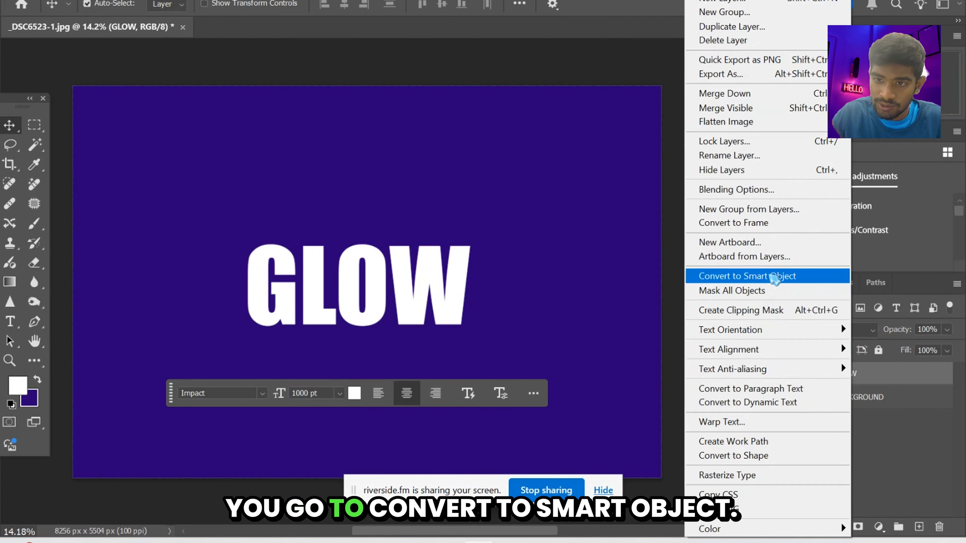
left_click(772, 277)
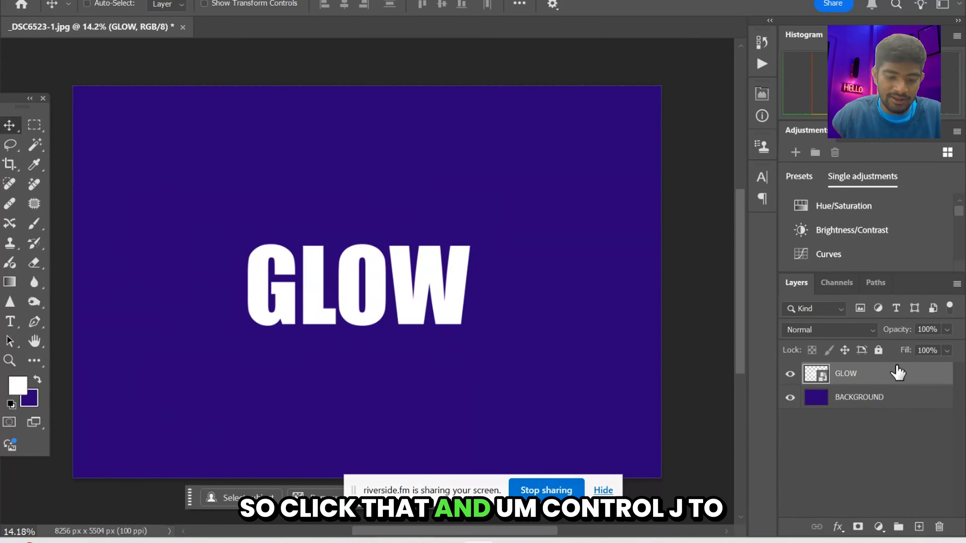
key("ctrl+j")
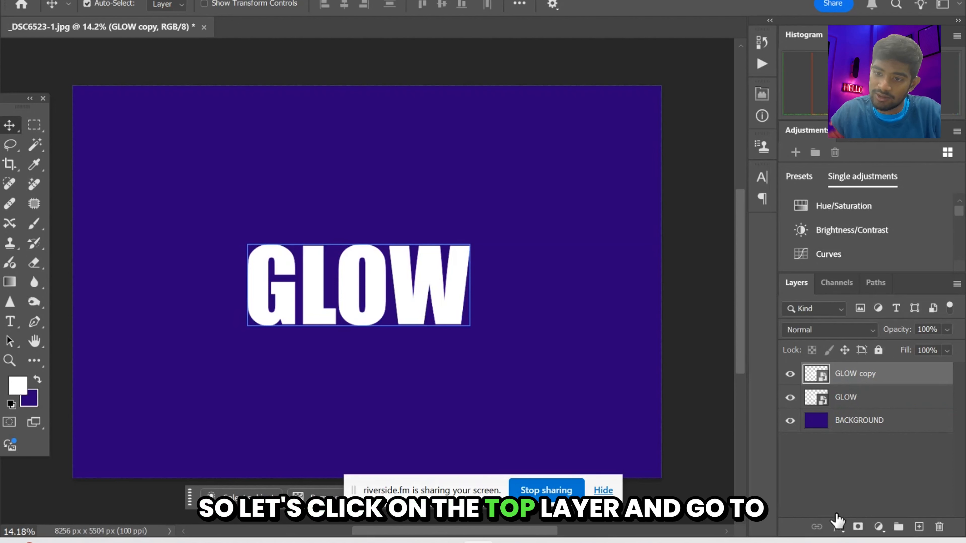
- Add a Gradient Overlay to the GLOW copy layer and set the gradient's first colour stop to light blue 00fff0
left_click(837, 527)
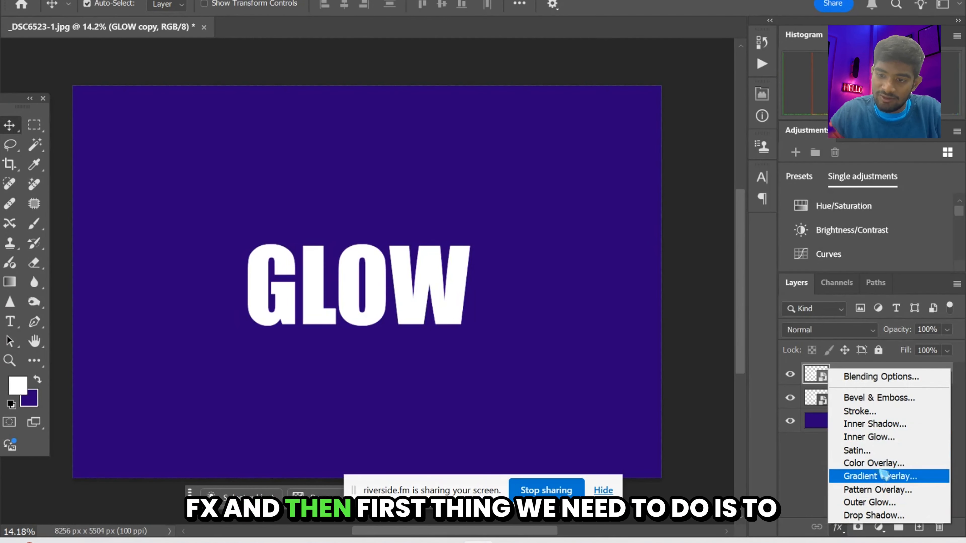
left_click(881, 480)
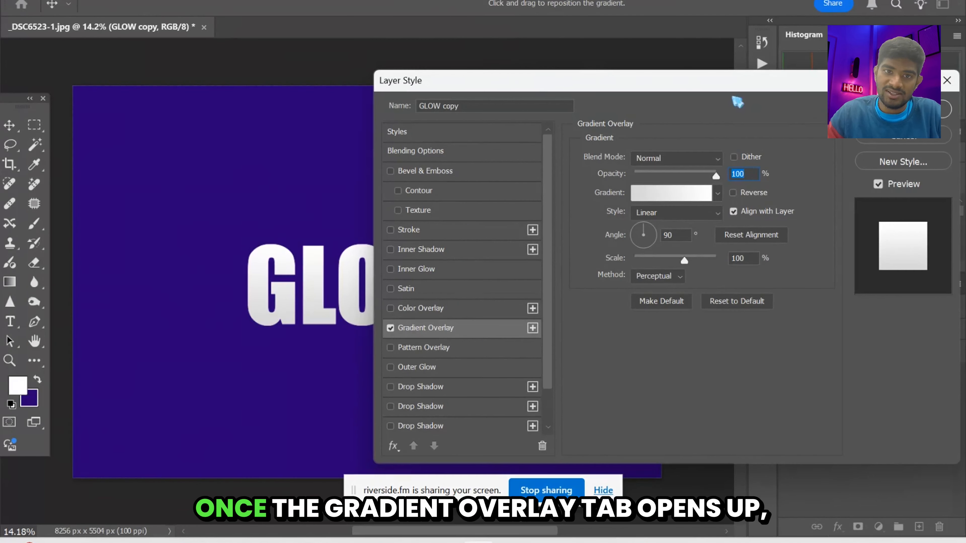
left_click(666, 195)
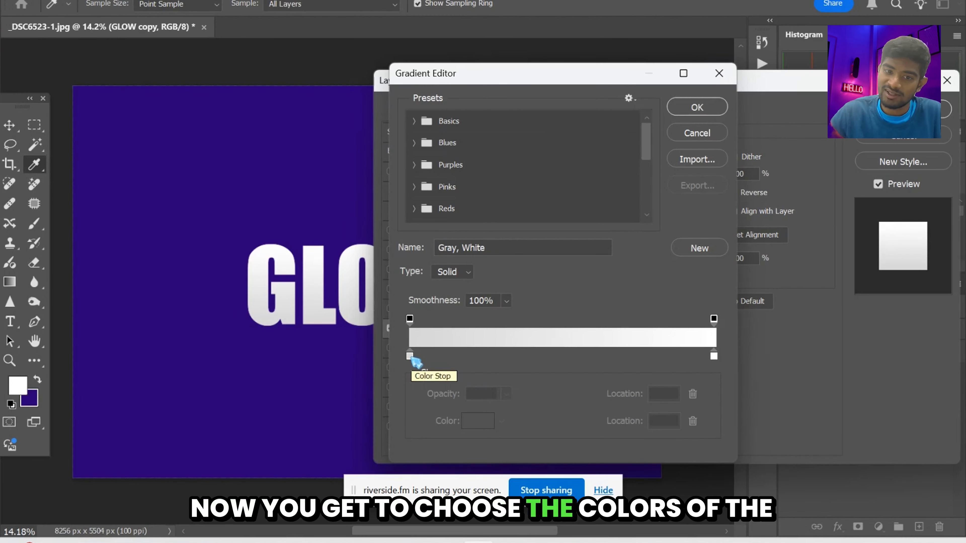
left_click(410, 356)
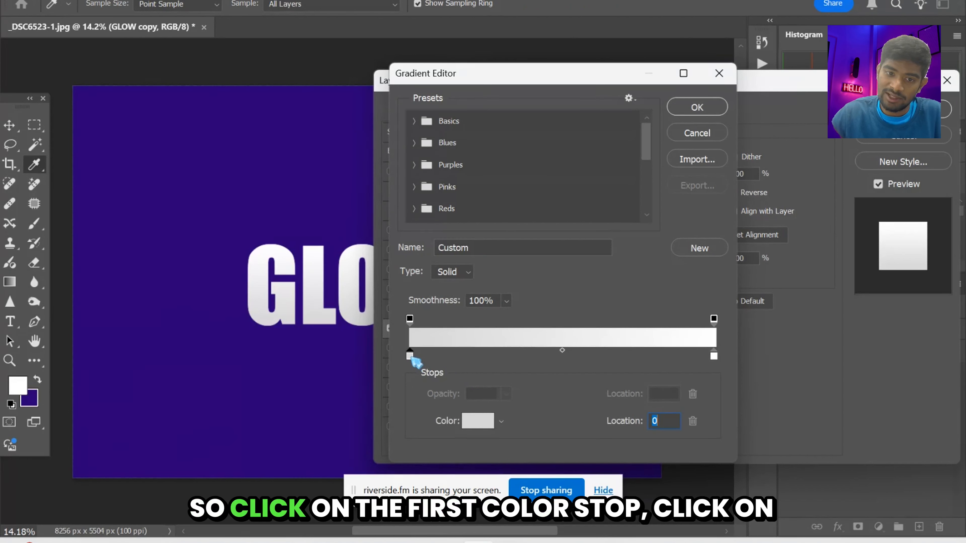
left_click(477, 422)
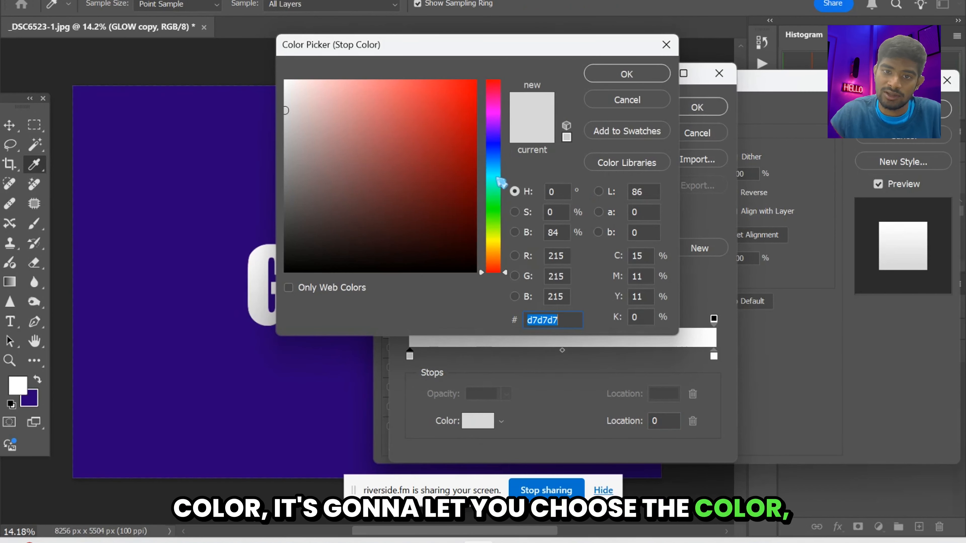
left_click(501, 183)
left_click(475, 81)
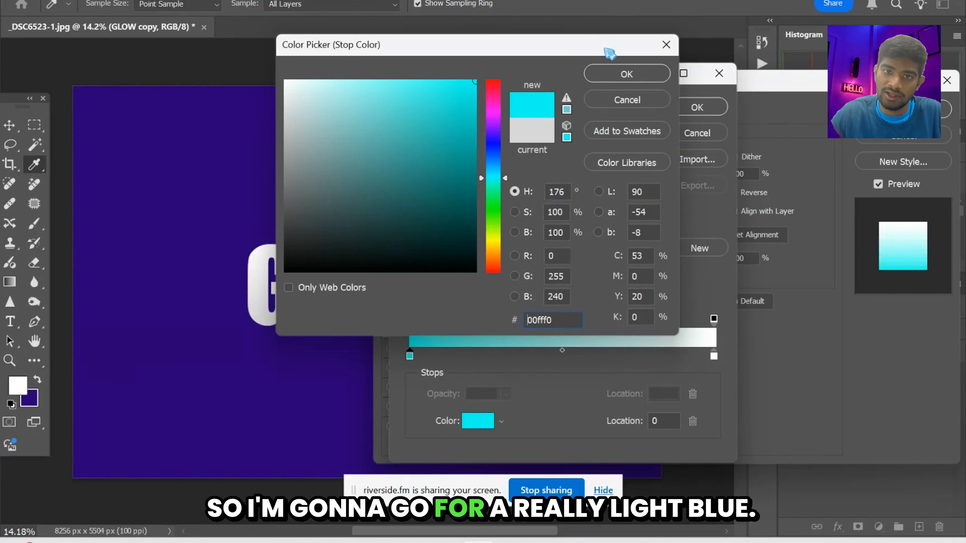
left_click(627, 74)
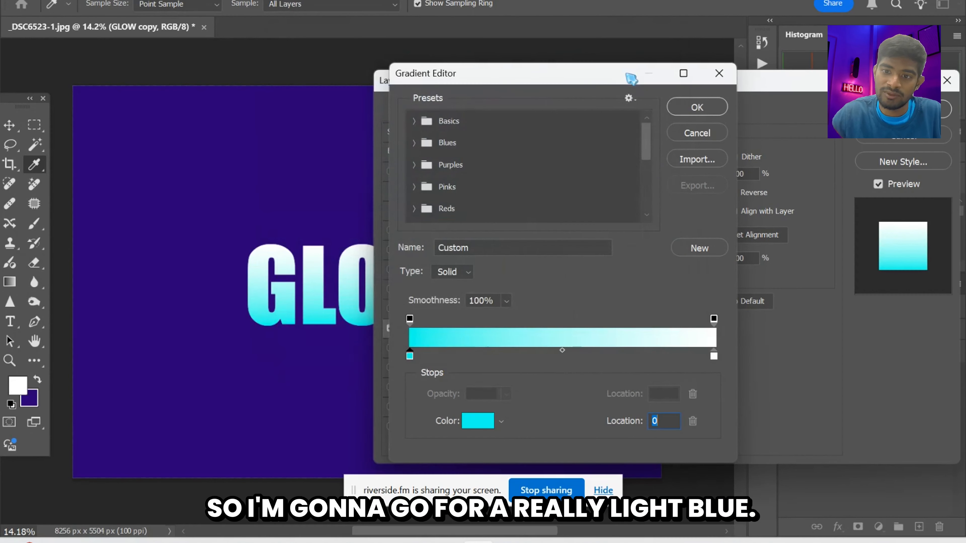
- Set the gradient's end colour stop to dark blue 3600ff and accept the edited gradient
left_click(714, 358)
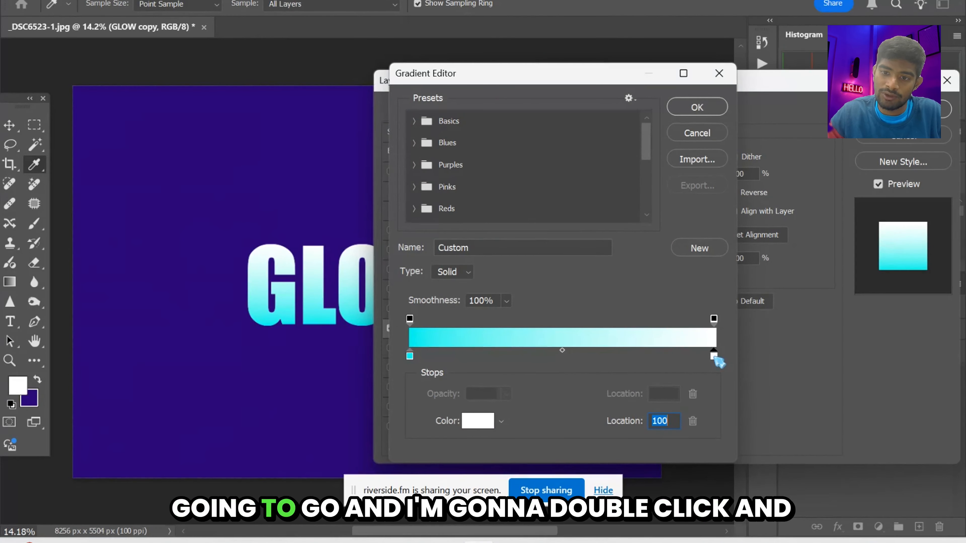
double_click(715, 358)
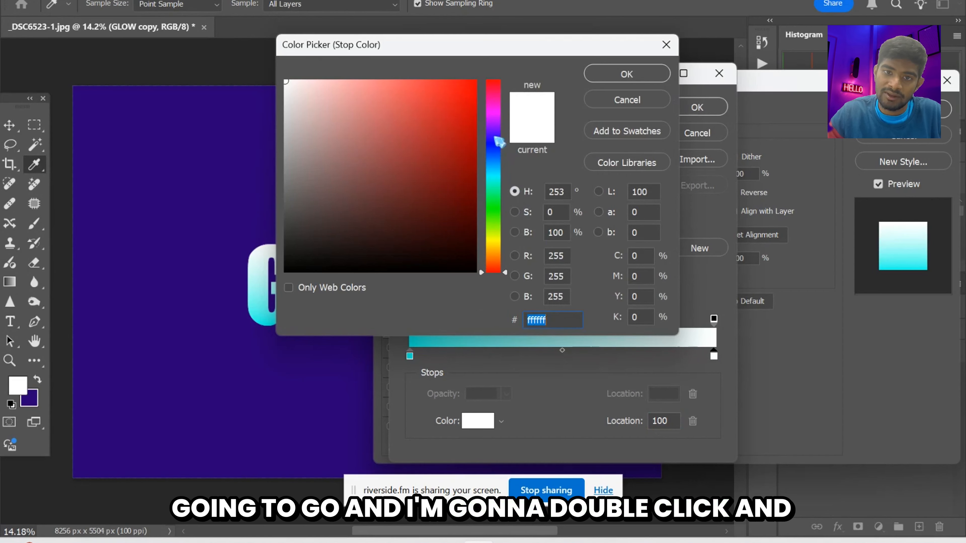
left_click(496, 139)
left_click_drag(470, 131, 623, 75)
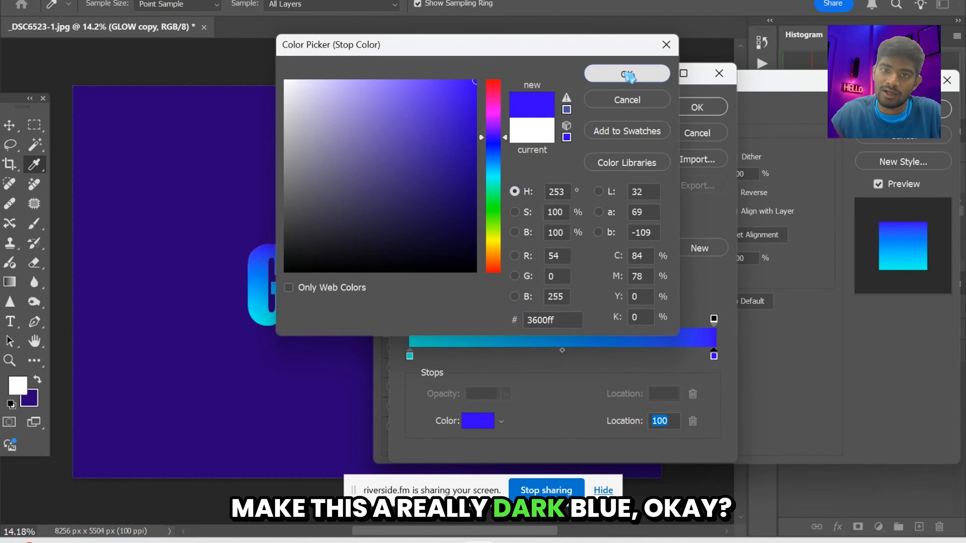
left_click(628, 75)
left_click(696, 108)
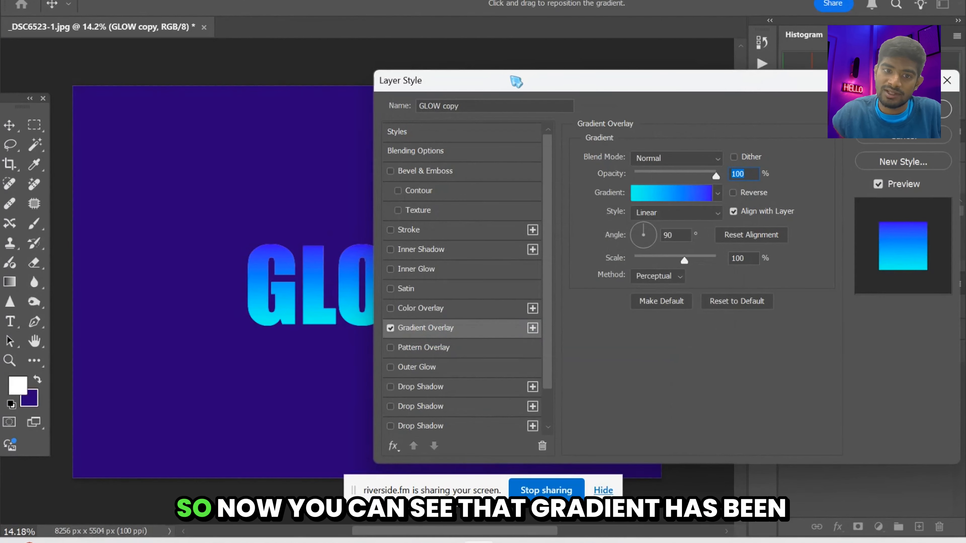
- Make the gradient overlay radial, turn off Align with Layer, set its scale to 118% and apply the layer style
left_click_drag(516, 81, 667, 74)
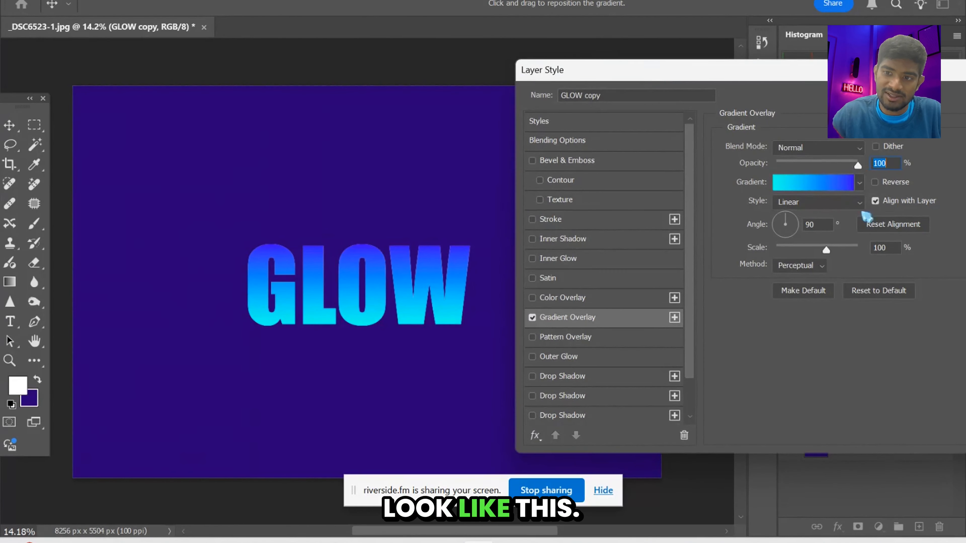
left_click(802, 204)
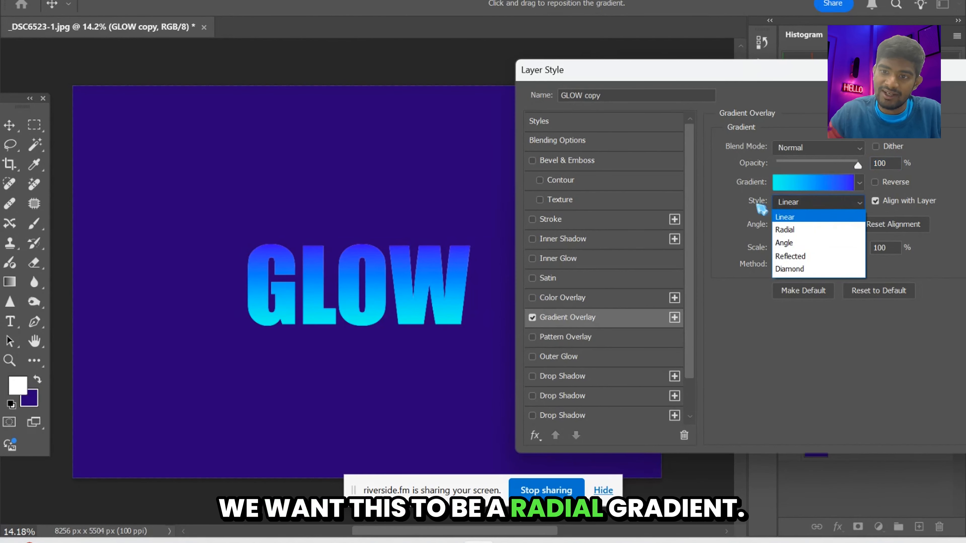
left_click(805, 231)
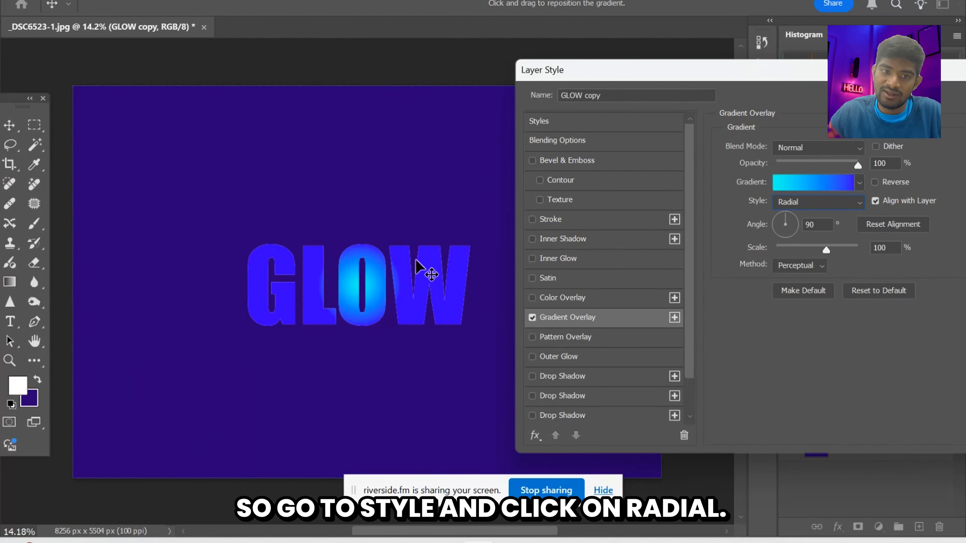
left_click(875, 201)
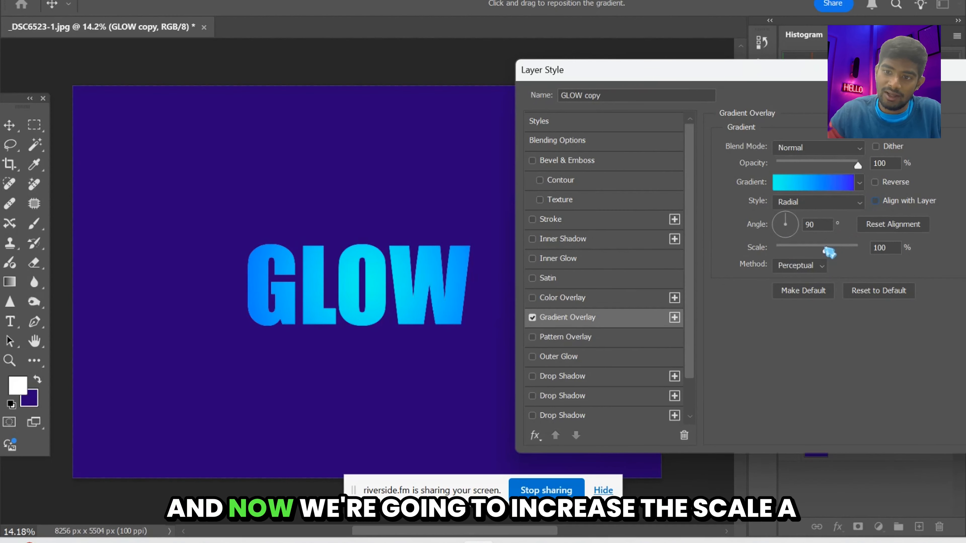
left_click_drag(832, 250, 839, 252)
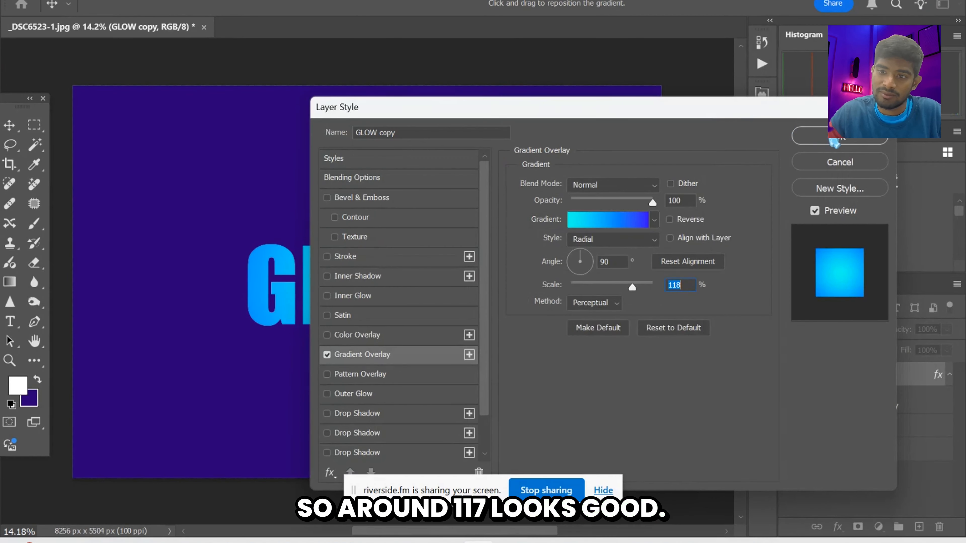
left_click(834, 141)
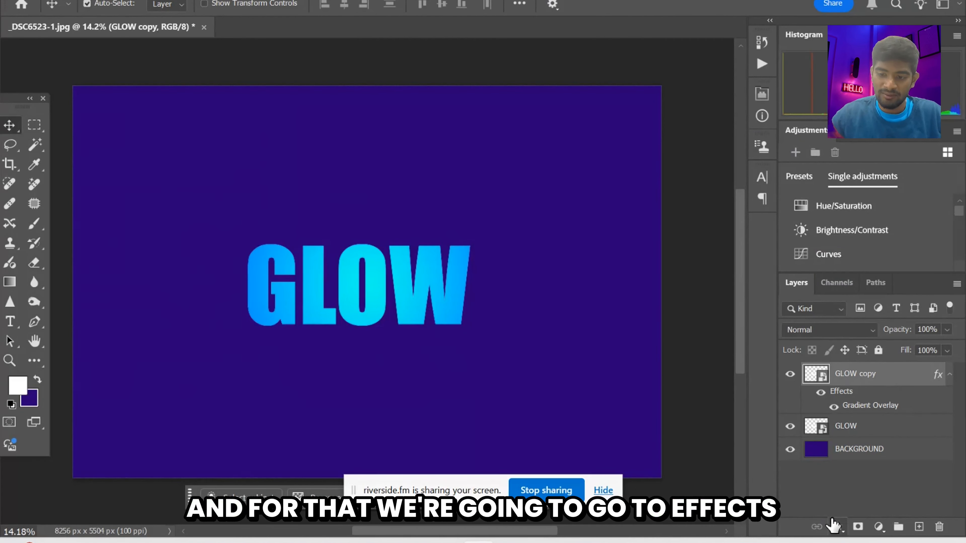
- Add a Bevel & Emboss effect to the GLOW copy layer, keeping its settings dialog clear of the text
left_click(836, 528)
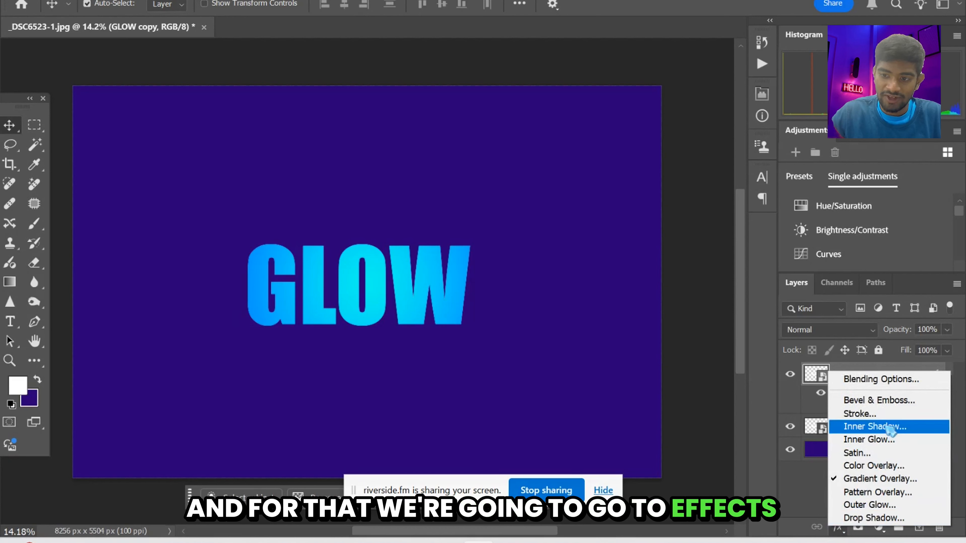
left_click(876, 400)
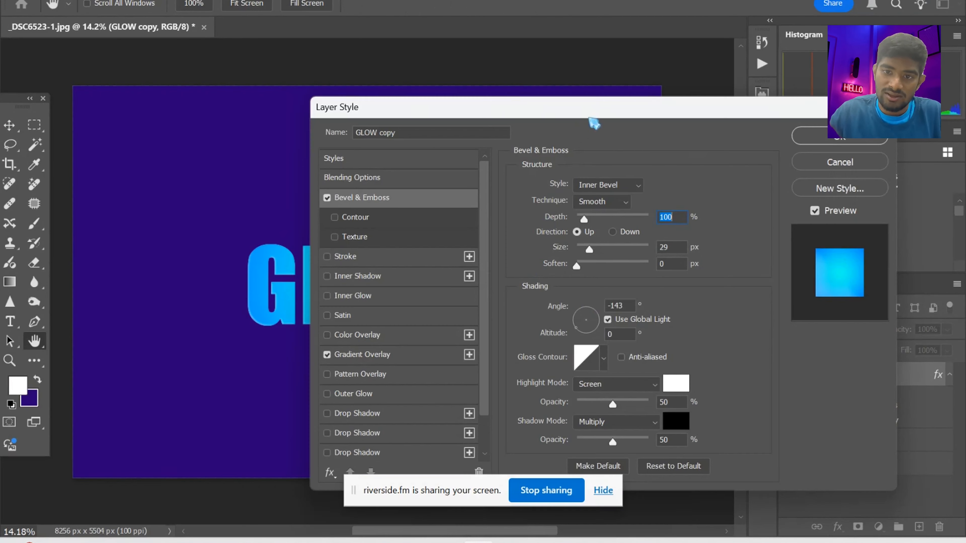
left_click_drag(581, 116, 674, 101)
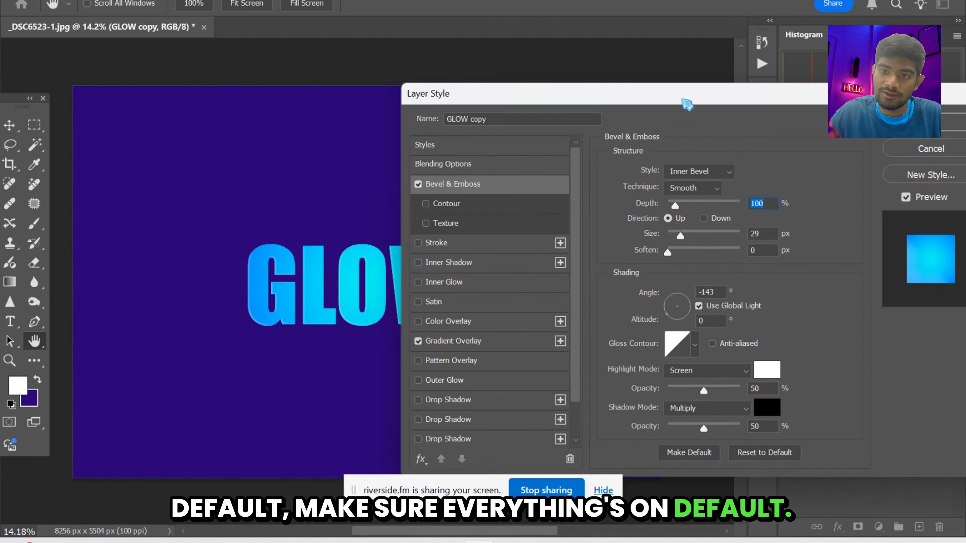
left_click_drag(686, 100, 710, 97)
- Set the bevel's depth to 927%, size to 122 px, soften to 3 px, highlight opacity to 100% and shadow opacity to 32%
left_click_drag(707, 238, 673, 247)
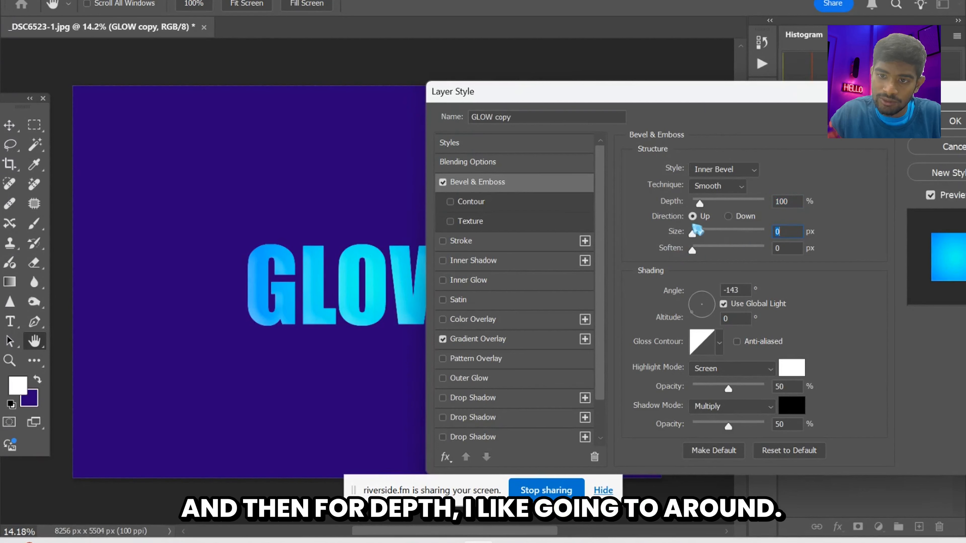
left_click_drag(721, 205, 744, 206)
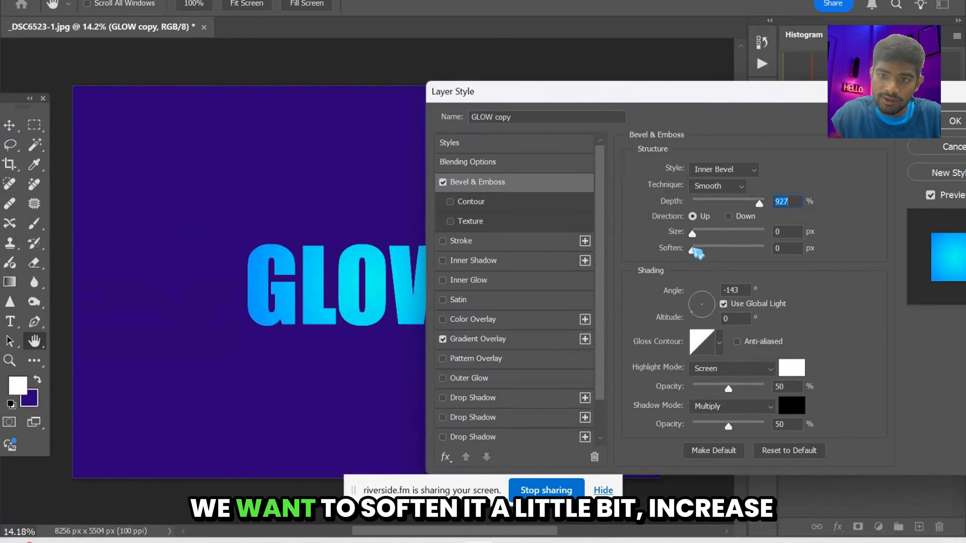
left_click(708, 249)
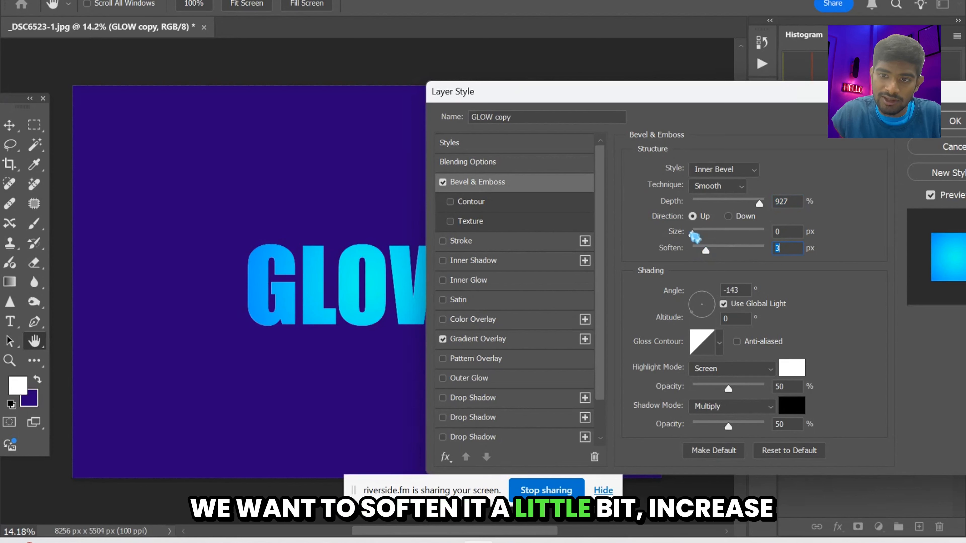
mouse_move(694, 237)
left_mouse_down()
mouse_move(737, 237)
mouse_move(704, 250)
left_mouse_up()
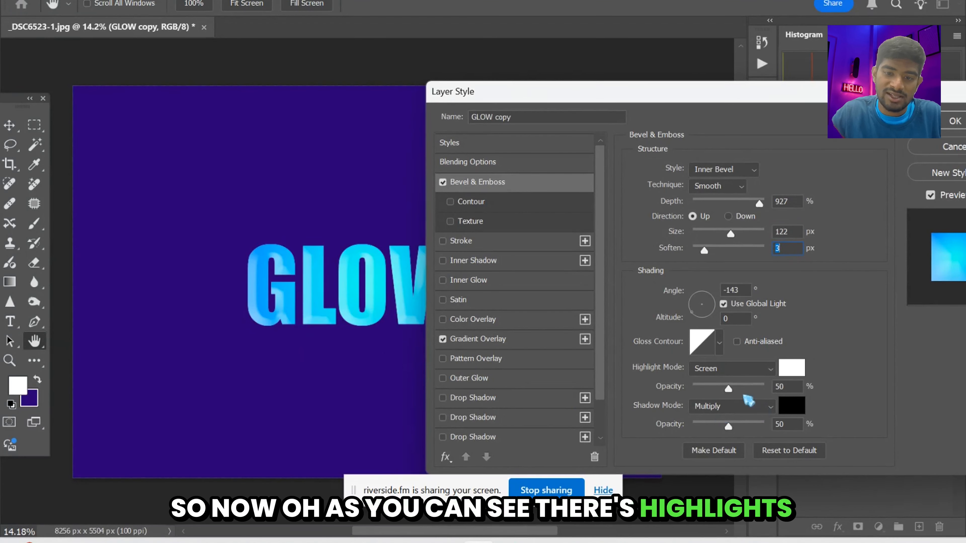
left_click_drag(728, 390, 776, 392)
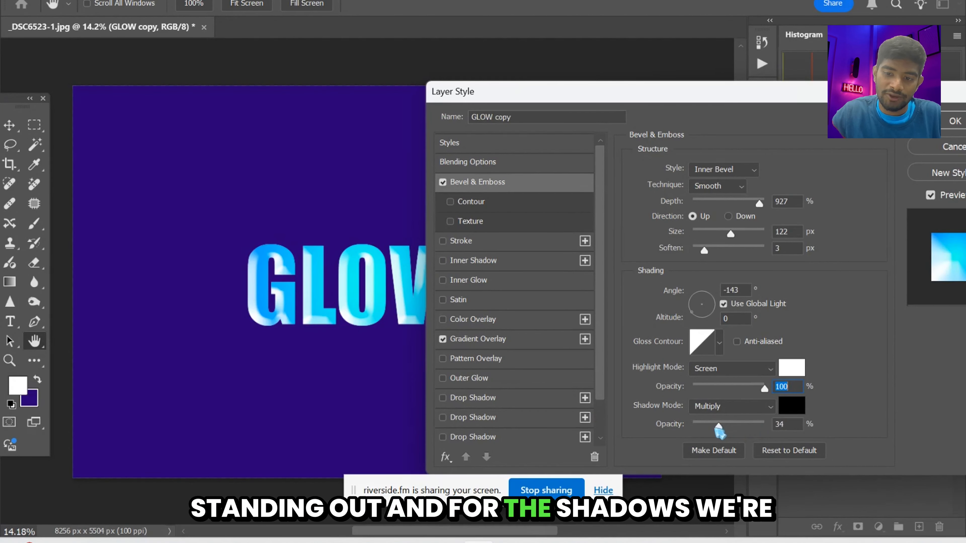
left_click_drag(718, 429, 719, 434)
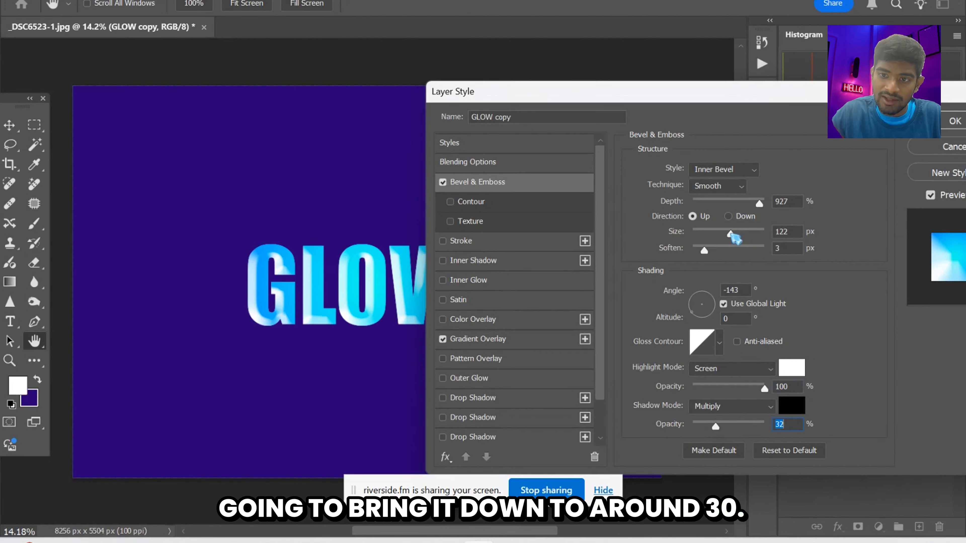
- Set the bevel size to 65 px and apply the layer style to the GLOW copy layer
mouse_move(730, 234)
left_mouse_down()
mouse_move(701, 235)
mouse_move(717, 235)
left_mouse_up()
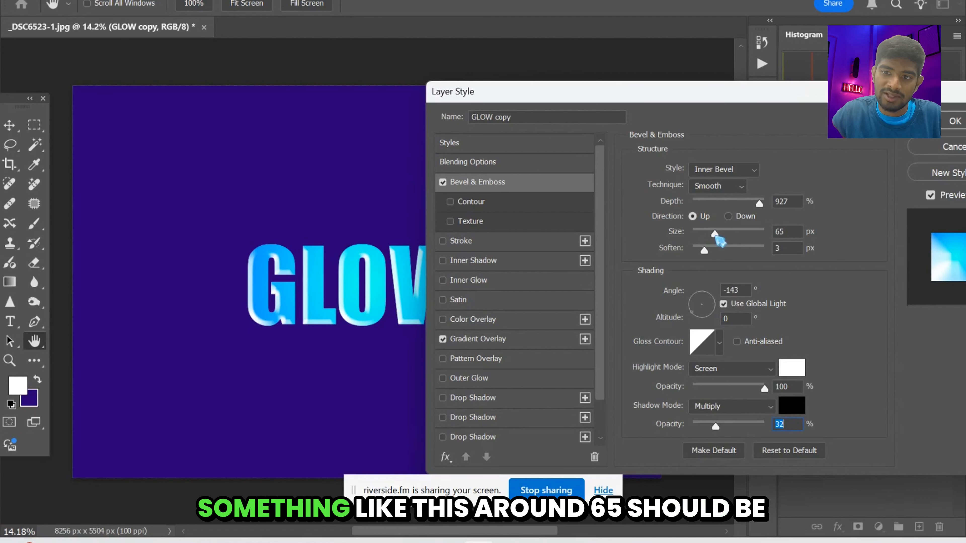
left_click(953, 124)
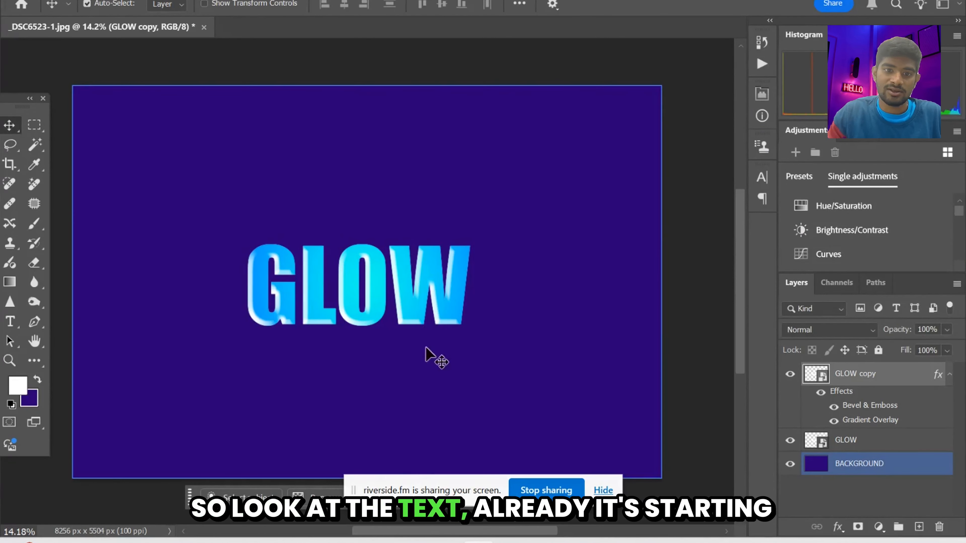
- Hide the GLOW copy layer, duplicate the plain GLOW layer and nudge the duplicate one pixel left and one pixel down
left_click(829, 443)
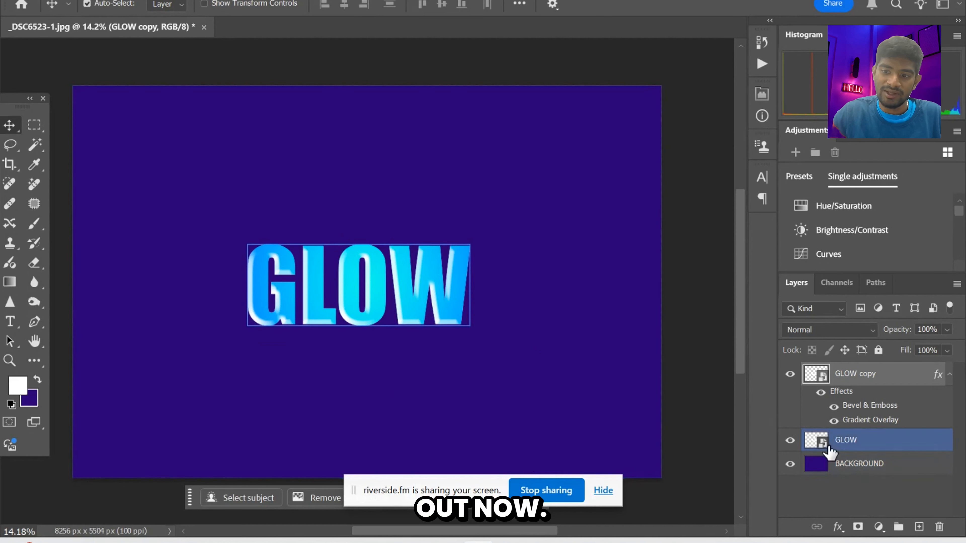
left_click(794, 380)
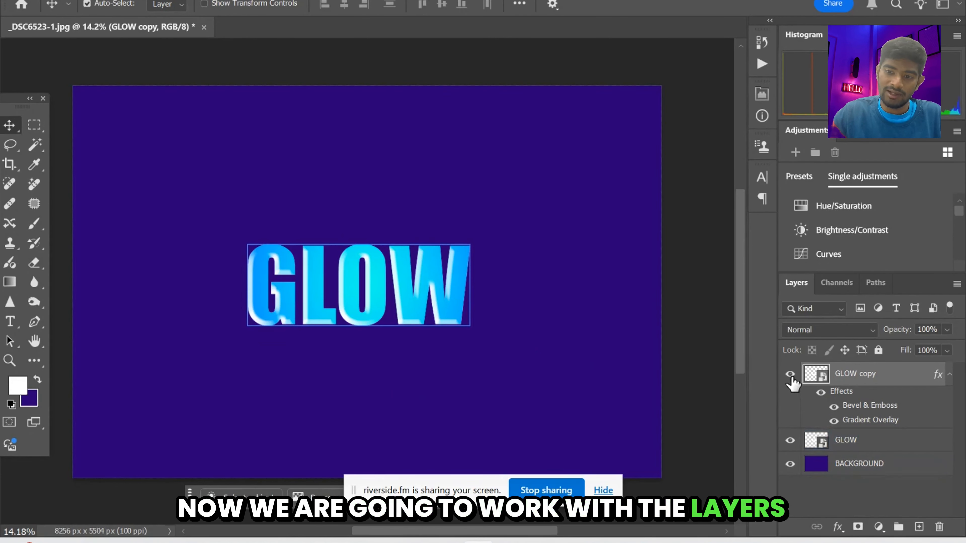
left_click(790, 376)
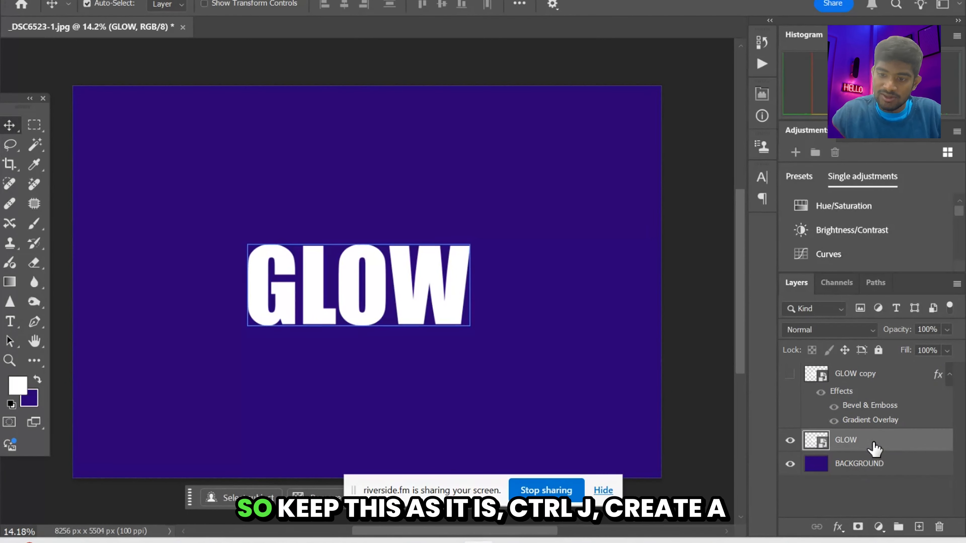
key("ctrl+j")
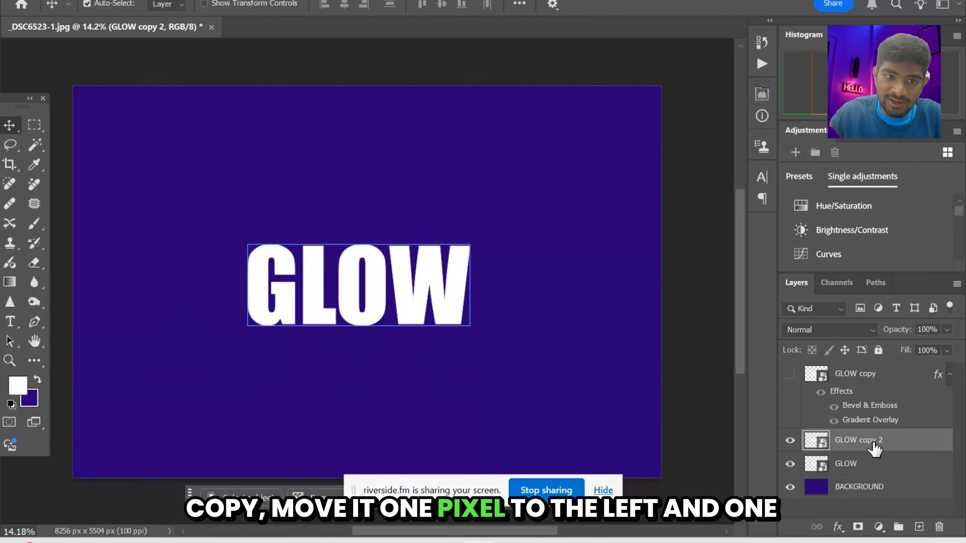
key("Left")
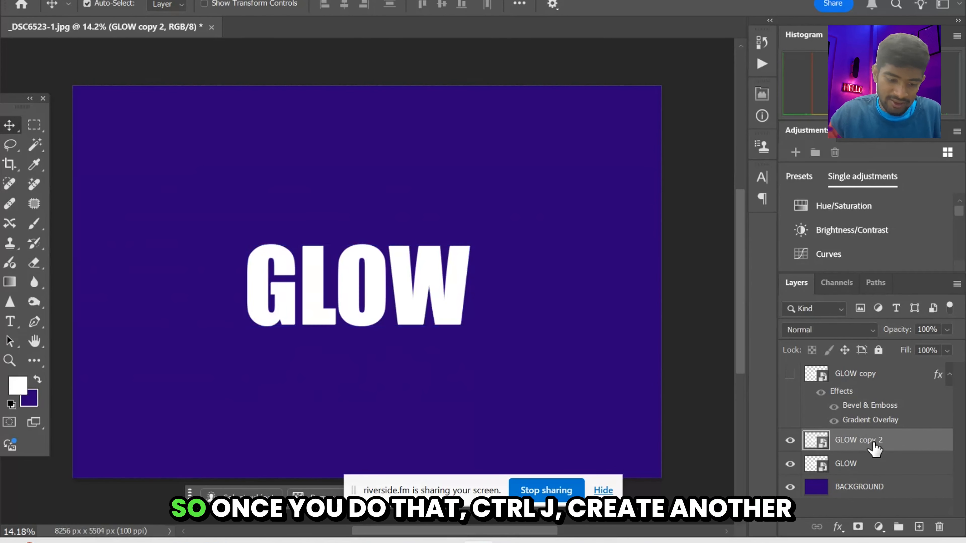
- Make five more stacked duplicates of the white GLOW text, offsetting each one pixel left and one pixel down from the previous
key("ctrl+j")
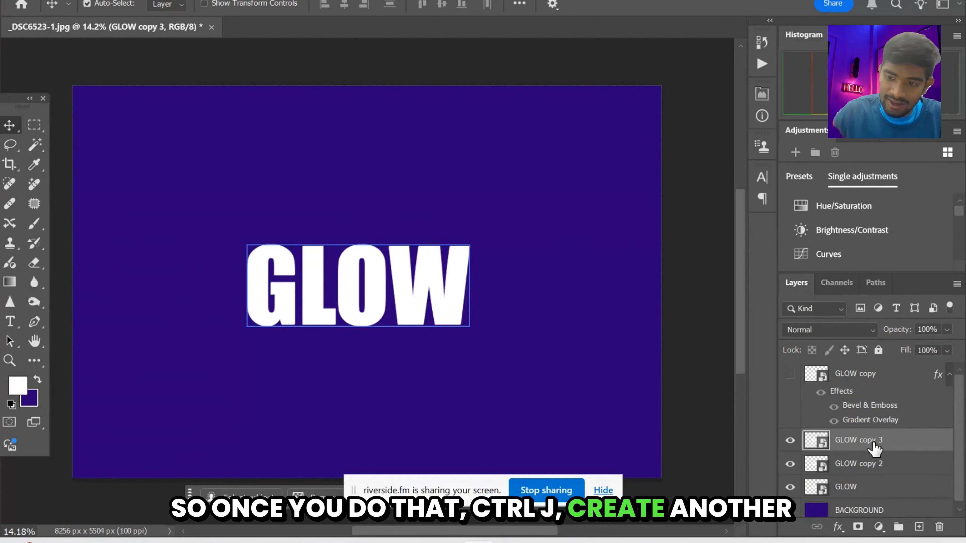
key("Left")
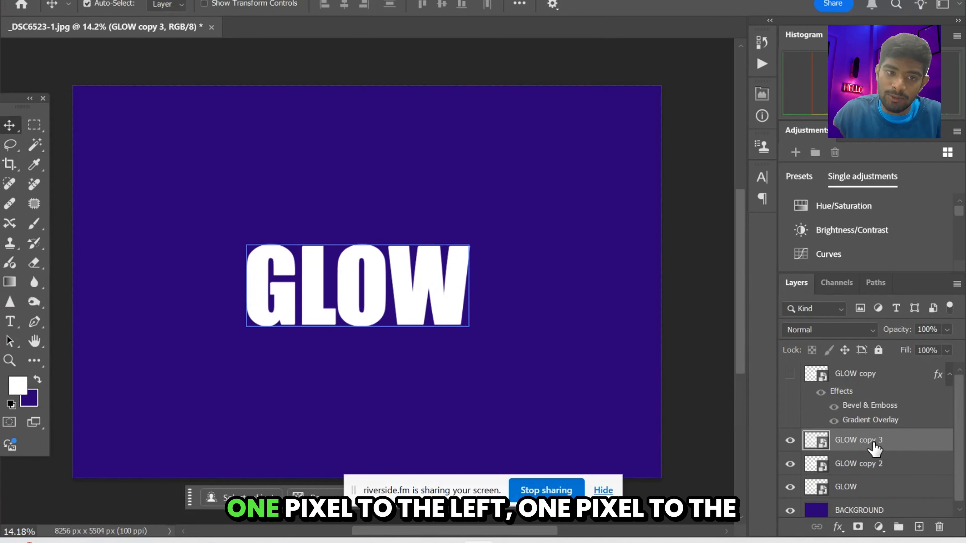
key("Down")
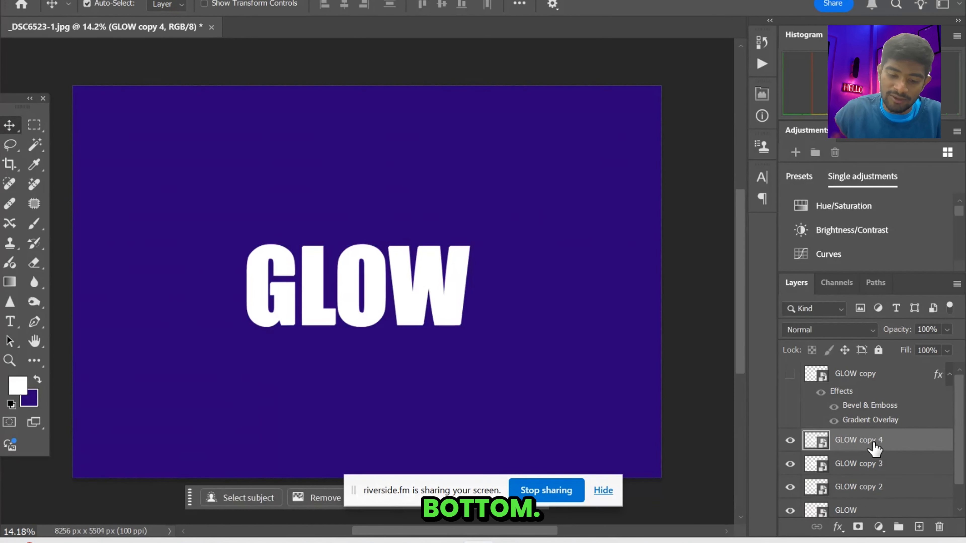
key("ctrl+j")
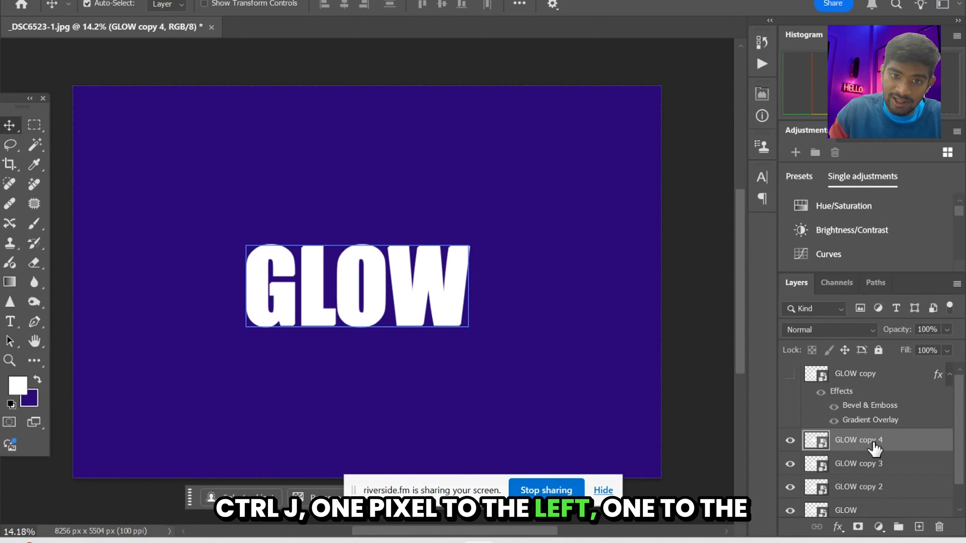
key("Down")
key("ctrl+j")
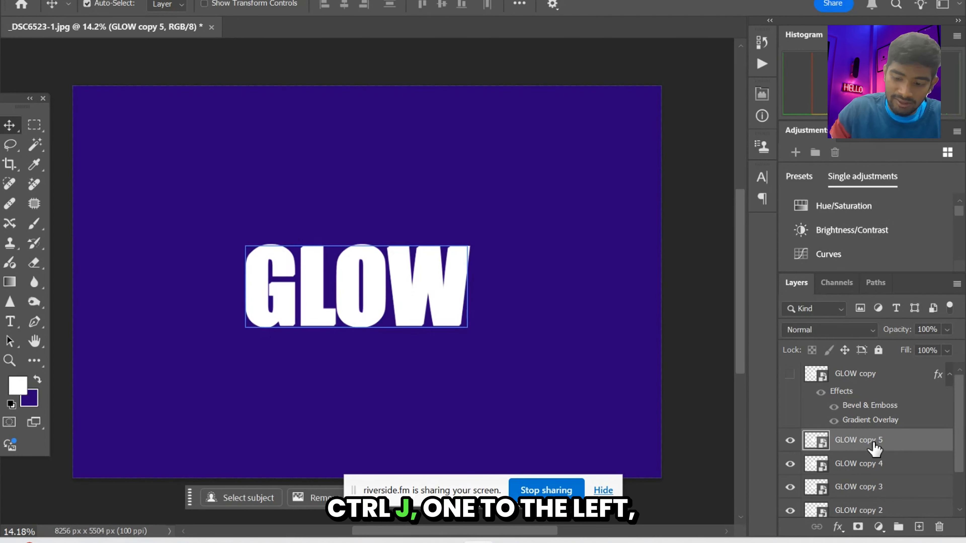
key("Down")
key("ctrl+j")
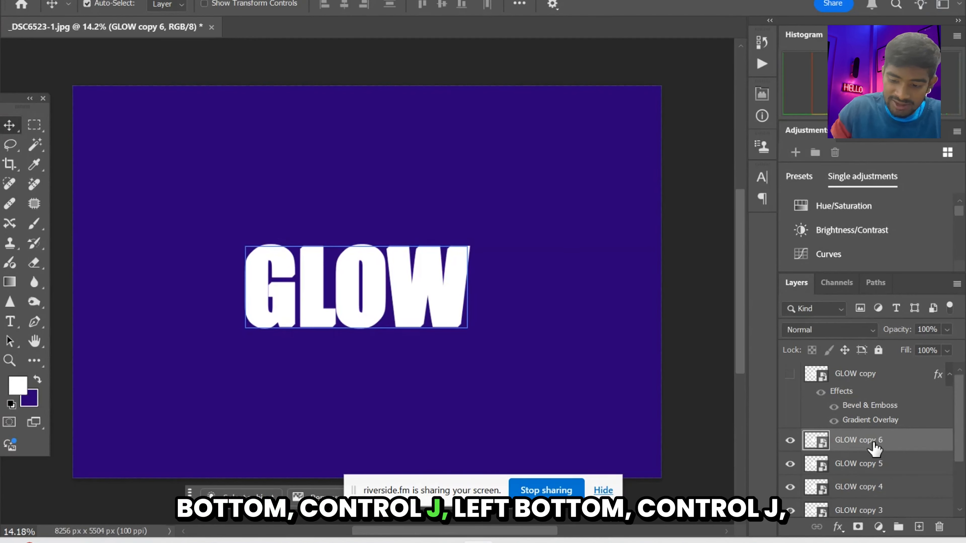
key("Left")
key("Down")
key("ctrl+j")
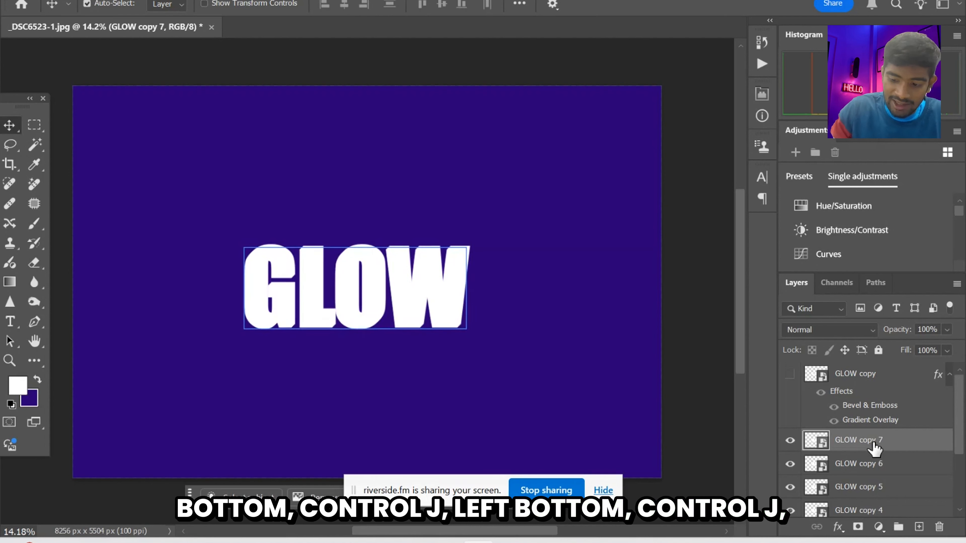
- Show the GLOW copy layer again and group the original GLOW layer with all its plain white duplicates
left_click(790, 374)
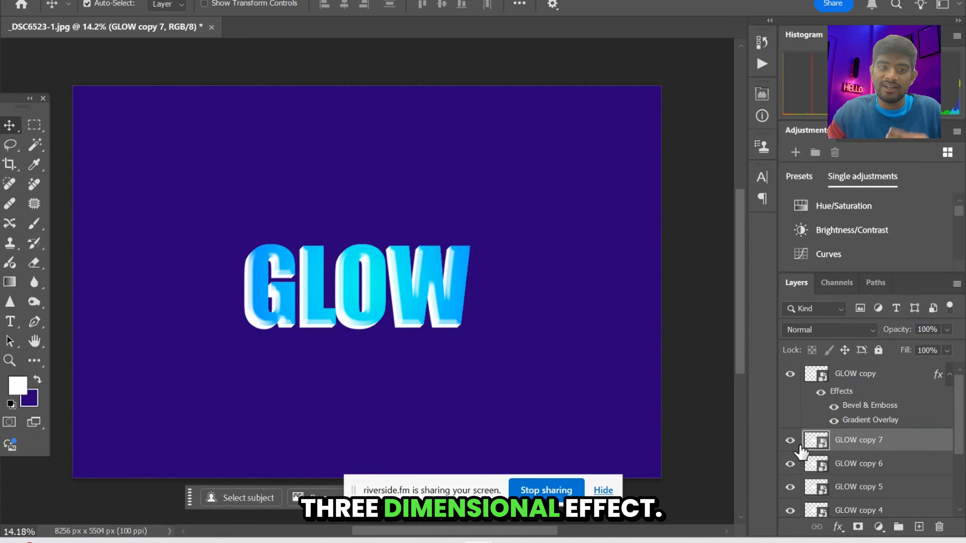
left_click_drag(962, 415, 956, 461)
left_click(867, 460)
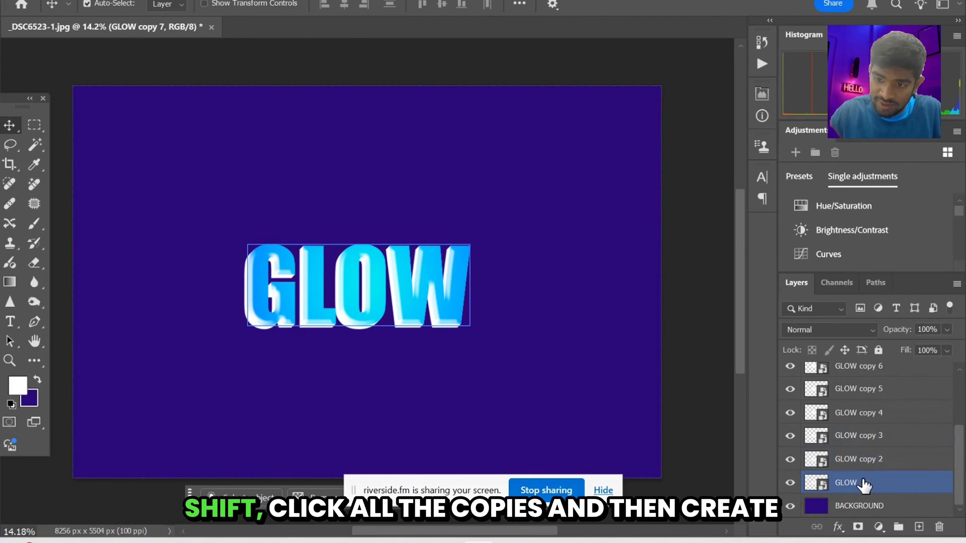
left_click(863, 482, "shift")
left_click(898, 528)
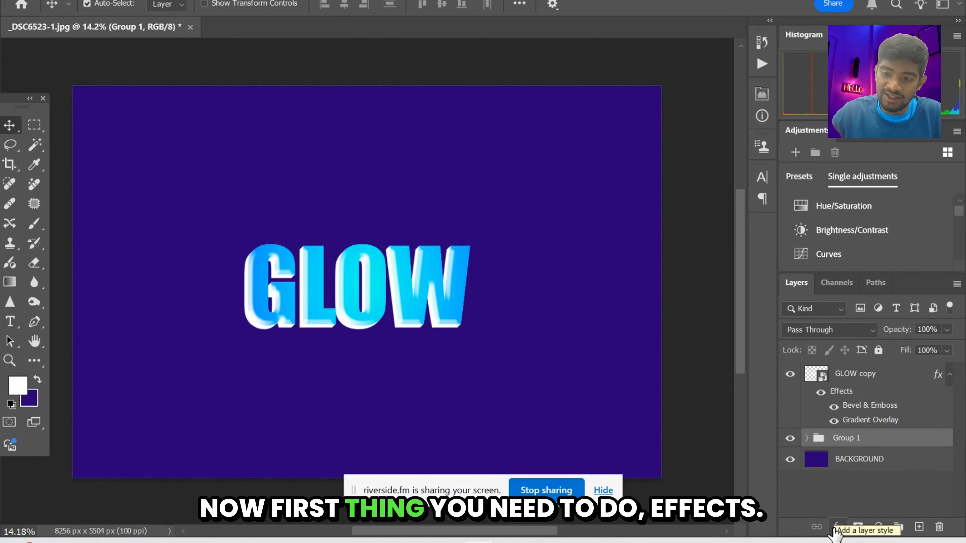
- Add a Color Overlay in saturated dark blue at 100% opacity to the group of GLOW duplicates and apply it
left_click(838, 528)
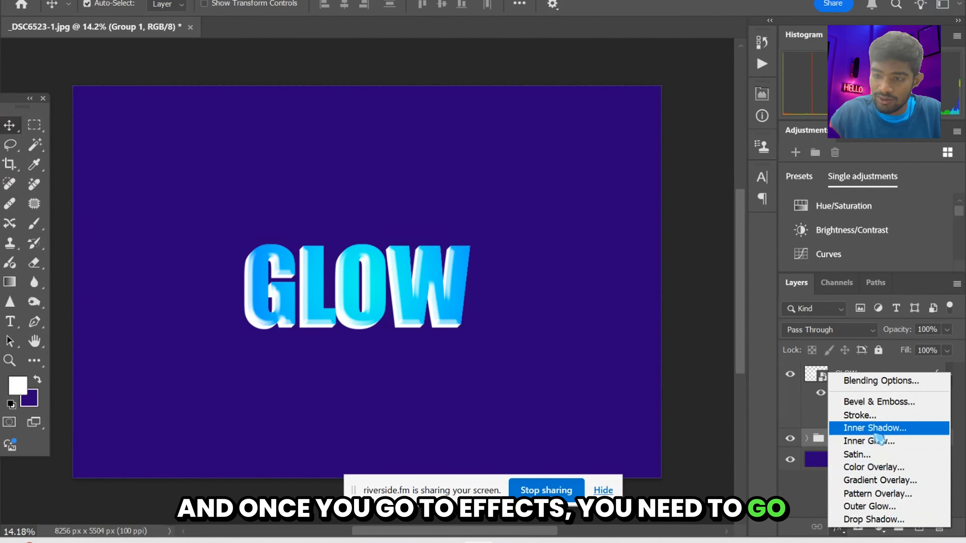
left_click(874, 468)
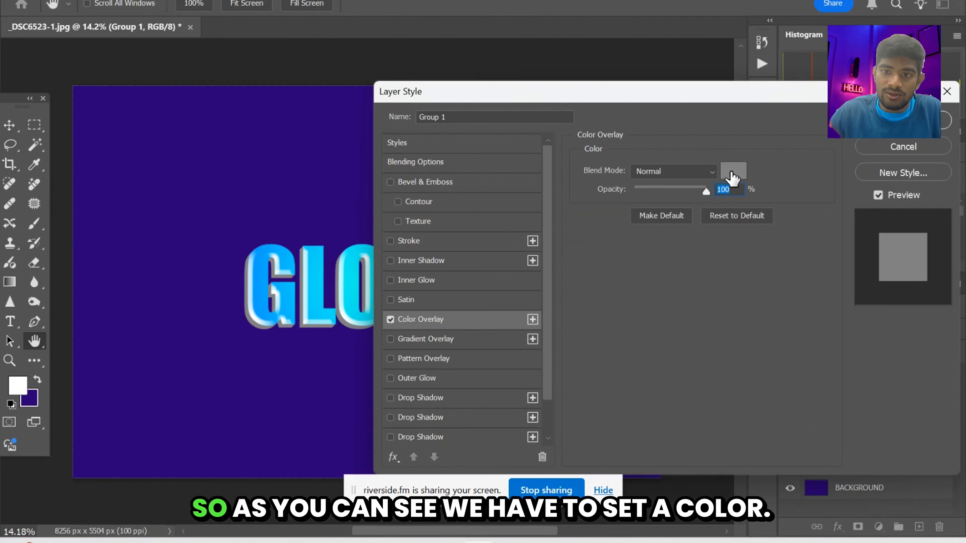
left_click(733, 173)
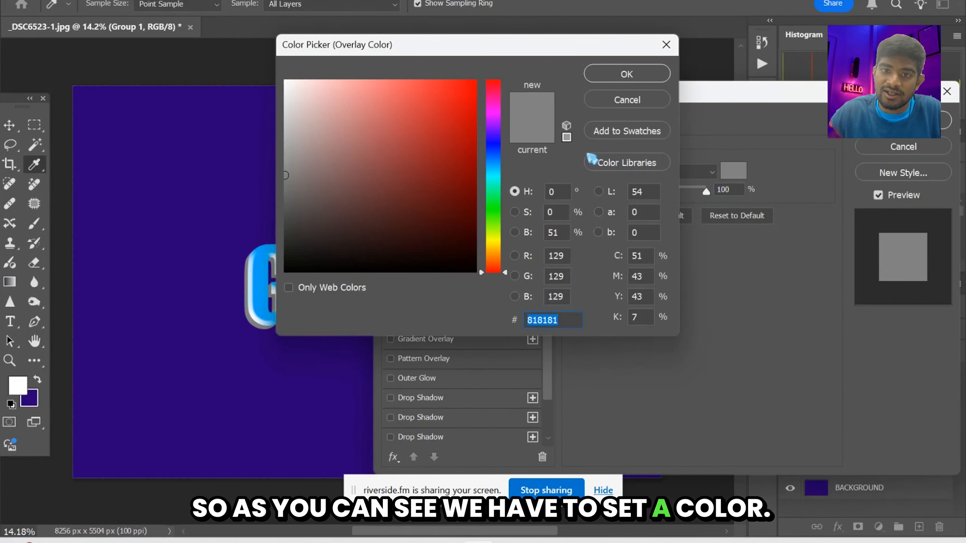
left_click_drag(495, 137, 495, 132)
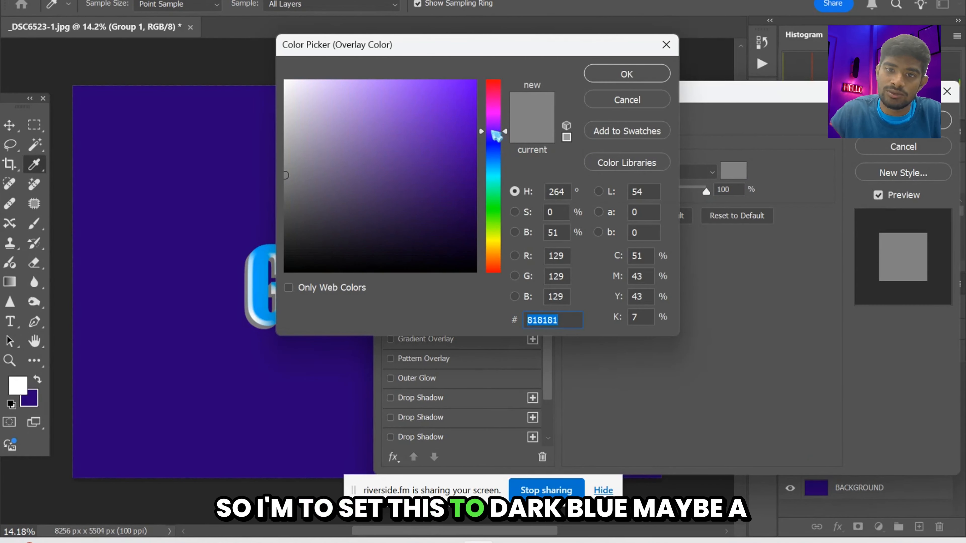
left_click_drag(503, 142, 505, 138)
left_click_drag(416, 123, 596, 57)
left_click(613, 73)
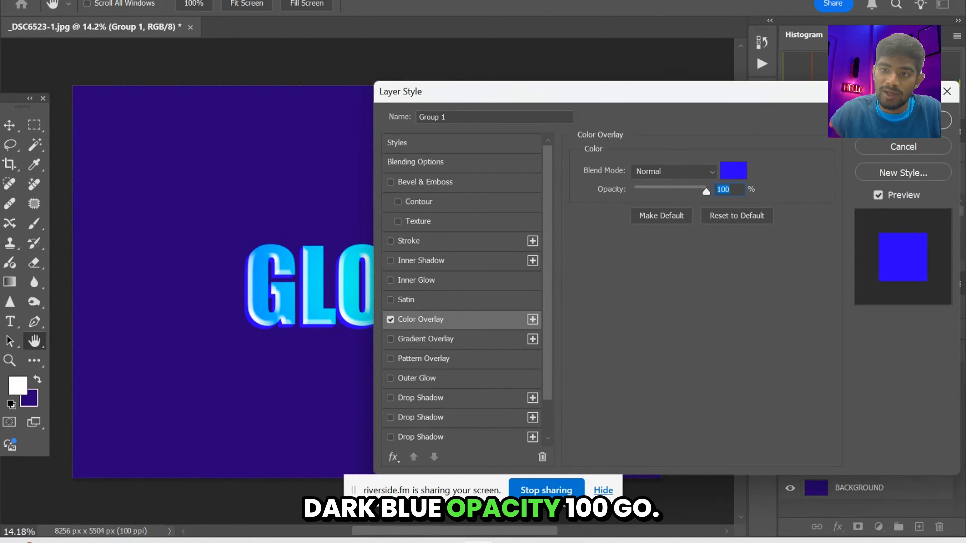
left_click(903, 120)
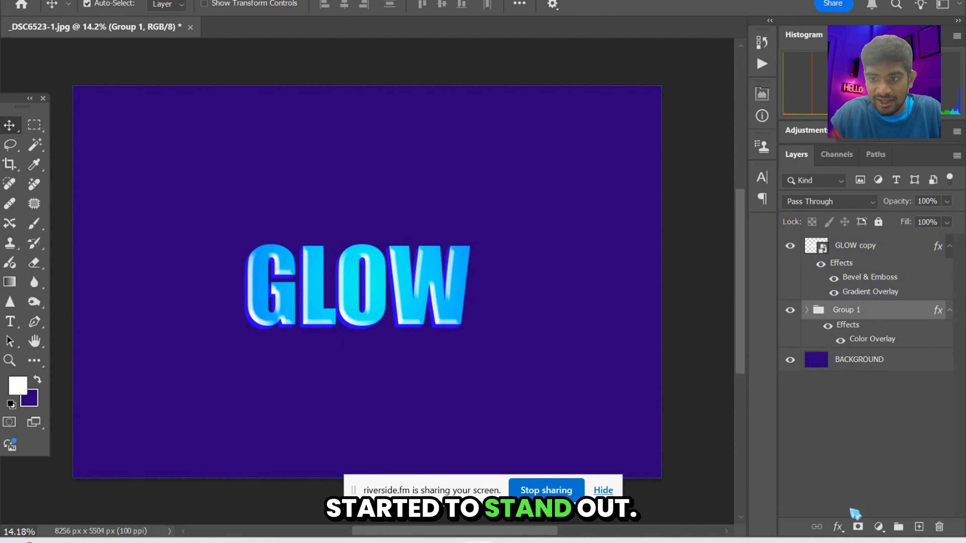
- Add a Drop Shadow effect to the group and set its colour to a bright light blue
left_click(838, 526)
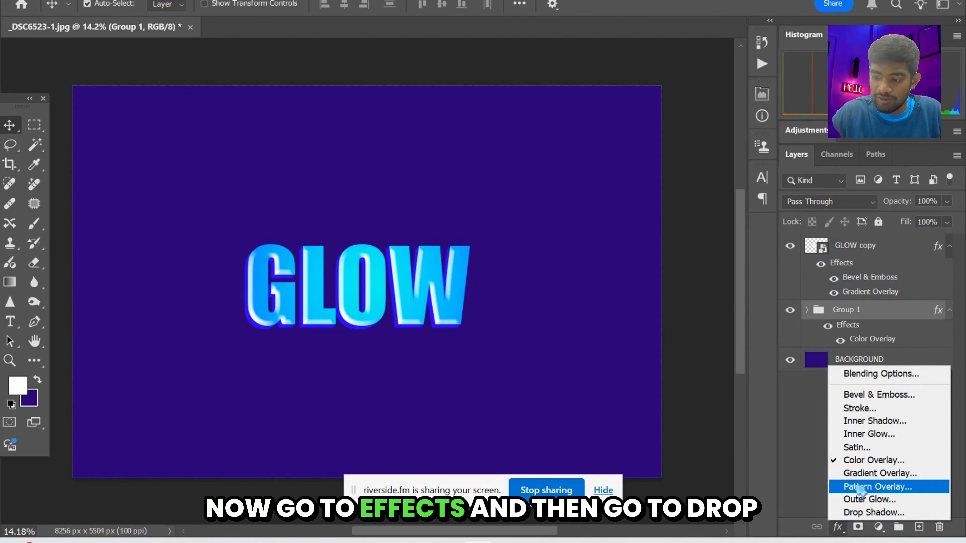
left_click(885, 514)
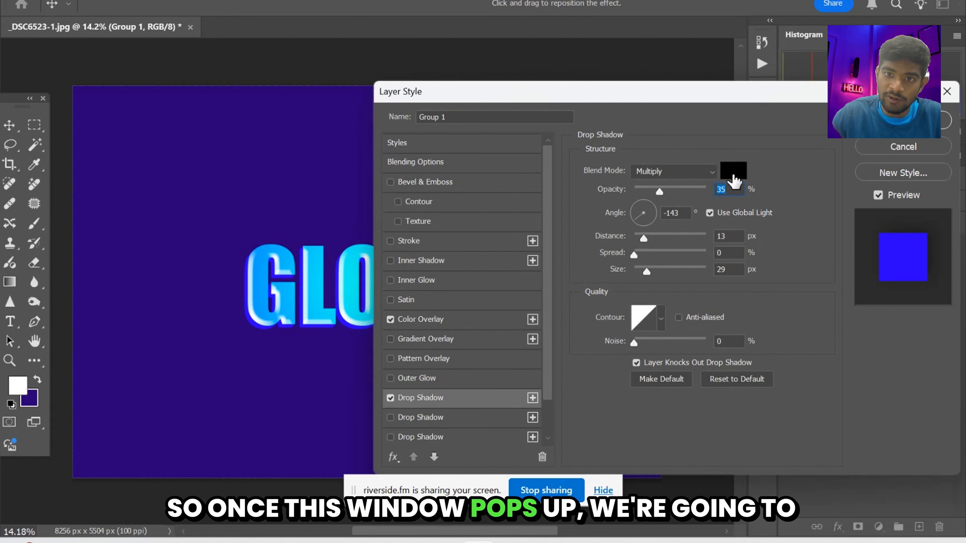
left_click(734, 173)
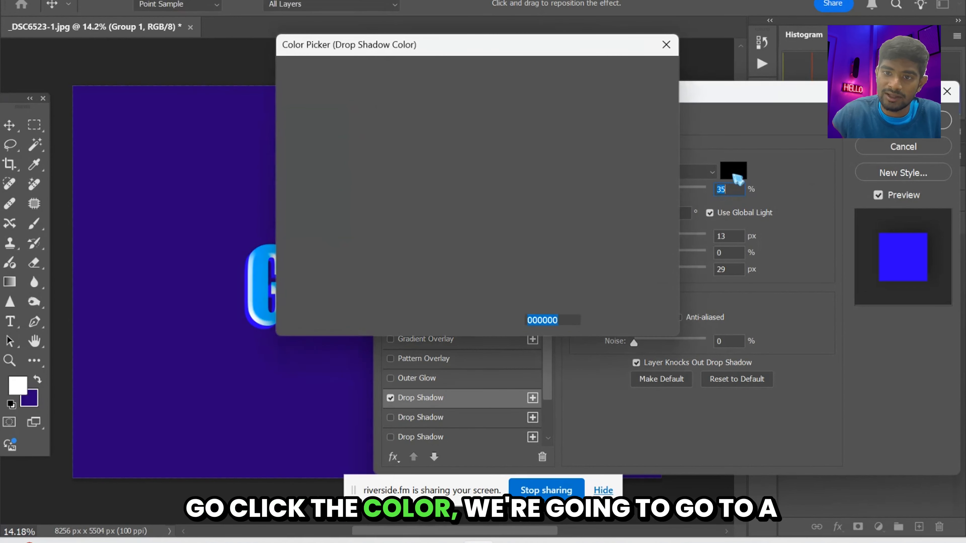
left_click(496, 177)
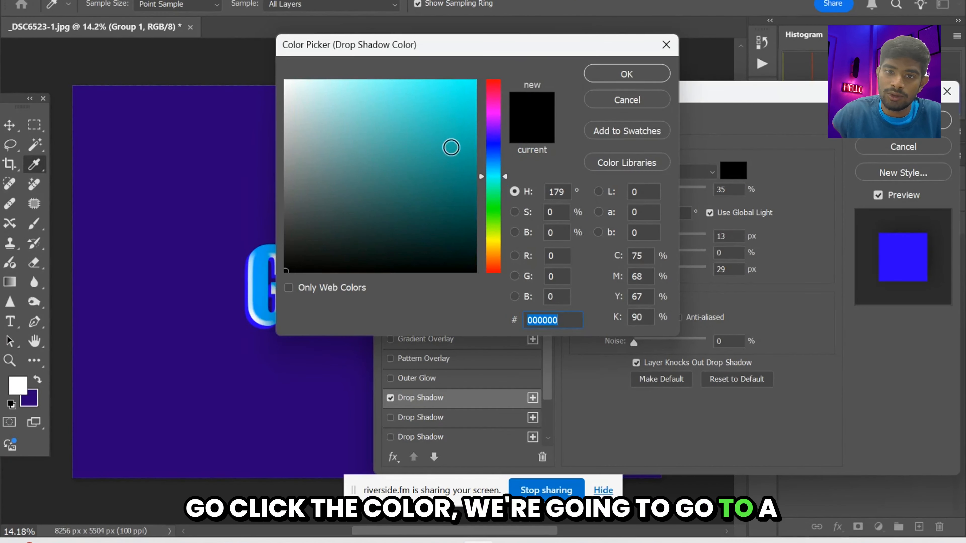
left_click_drag(451, 148, 582, 69)
left_click(615, 75)
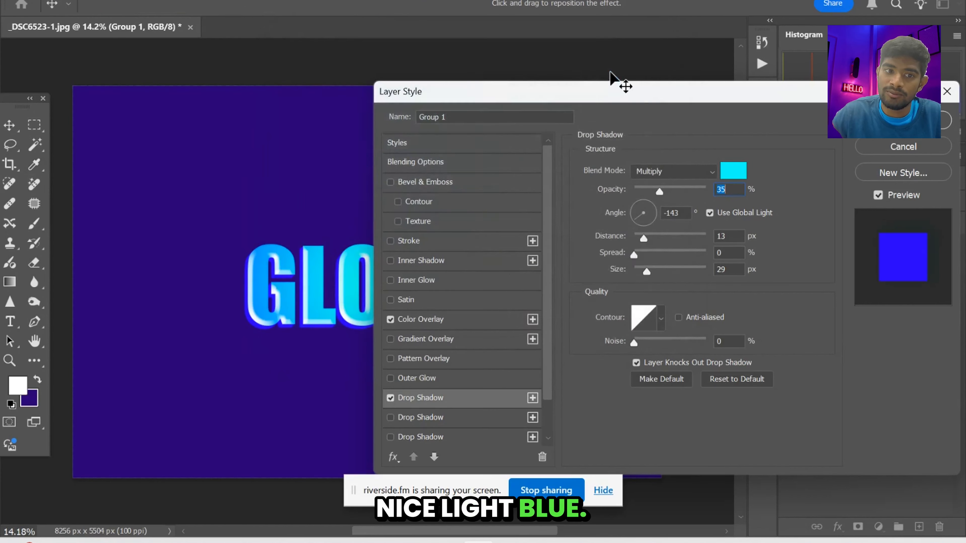
- Set the drop shadow to Linear Dodge (Add) blending, 100% opacity and 144 px size, and apply the layer style
left_click(686, 172)
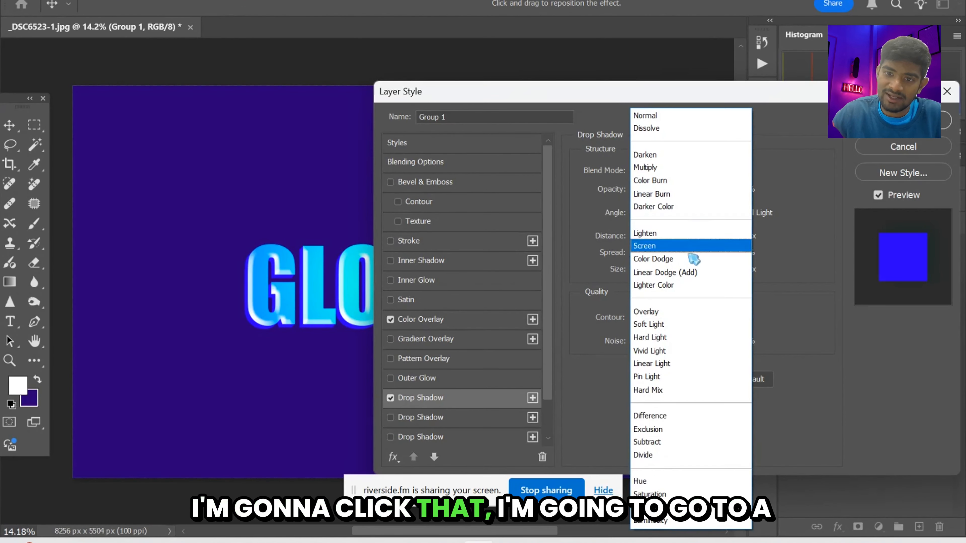
left_click(688, 278)
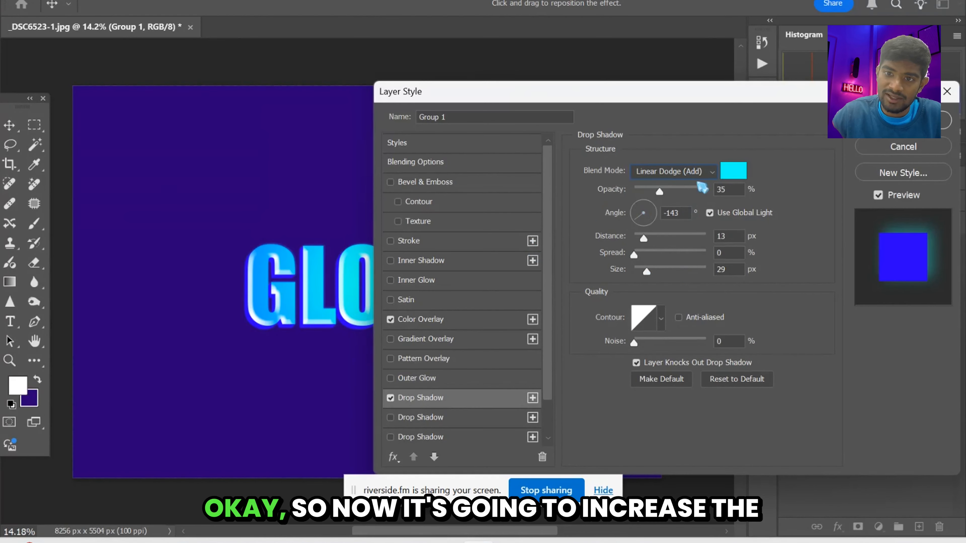
left_click_drag(659, 191, 722, 193)
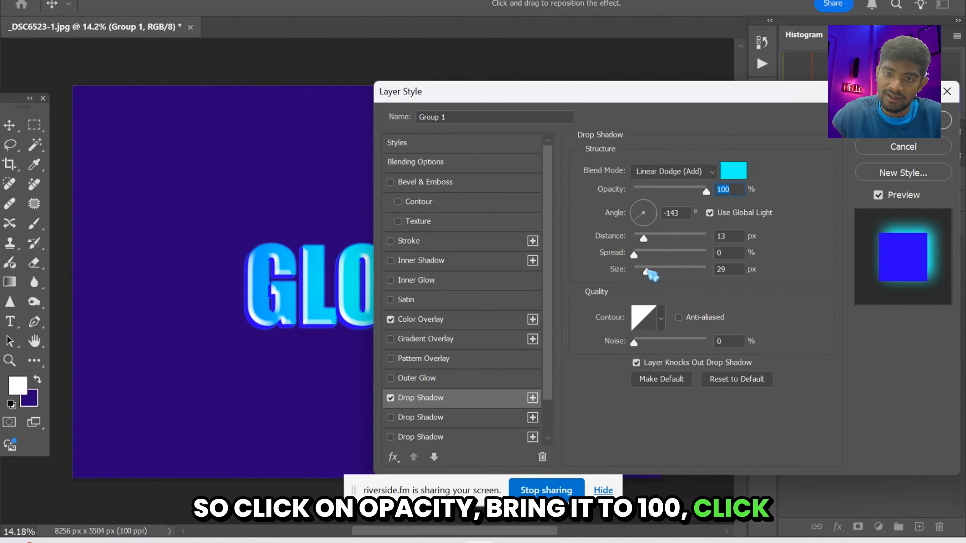
left_click_drag(645, 271, 679, 274)
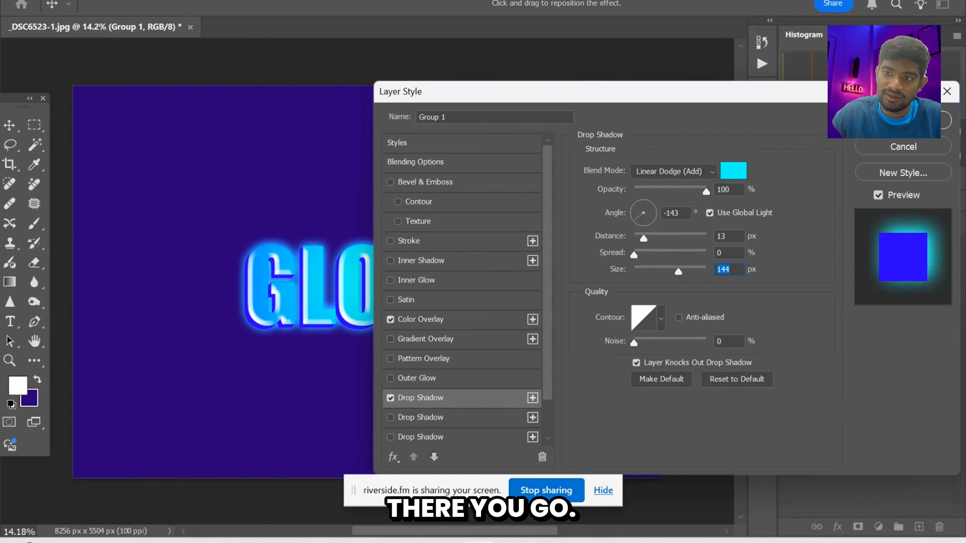
left_click(903, 120)
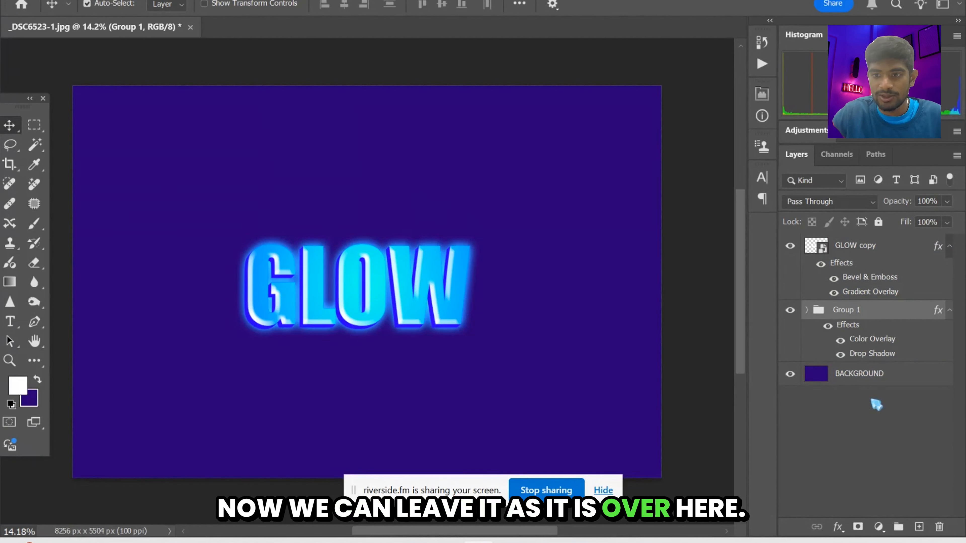
- Duplicate the GLOW copy layer above the original and clear the layer style from the new top duplicate
left_click(869, 287)
left_click_drag(854, 251, 922, 527)
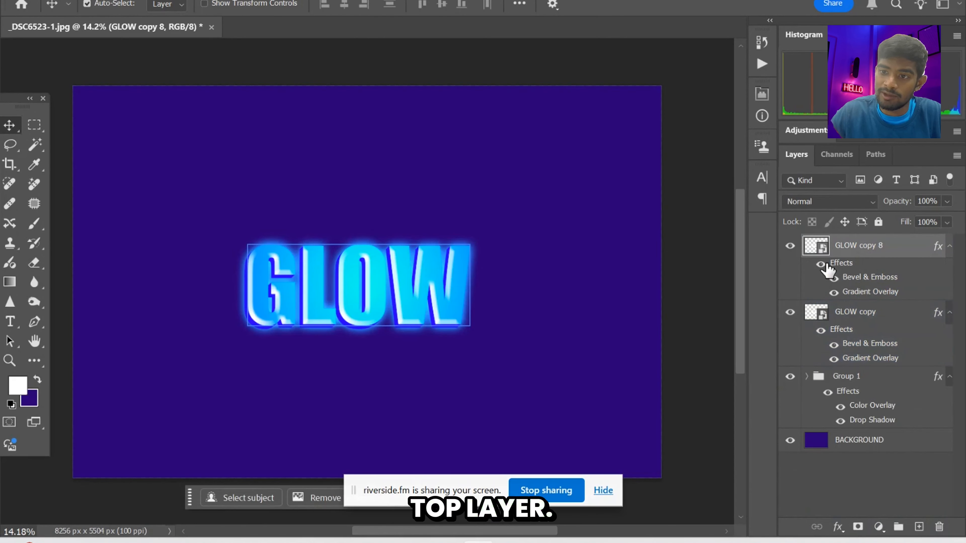
right_click(870, 259)
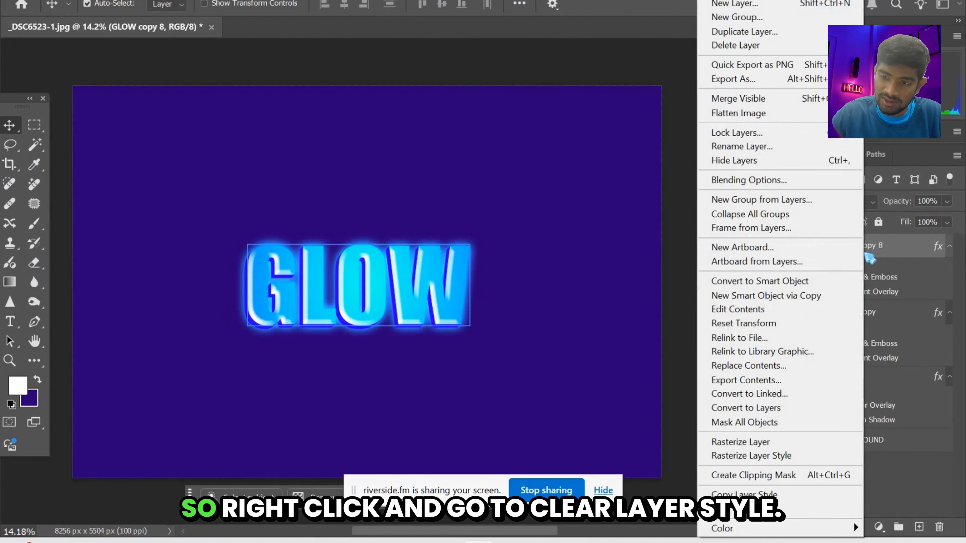
left_click(801, 515)
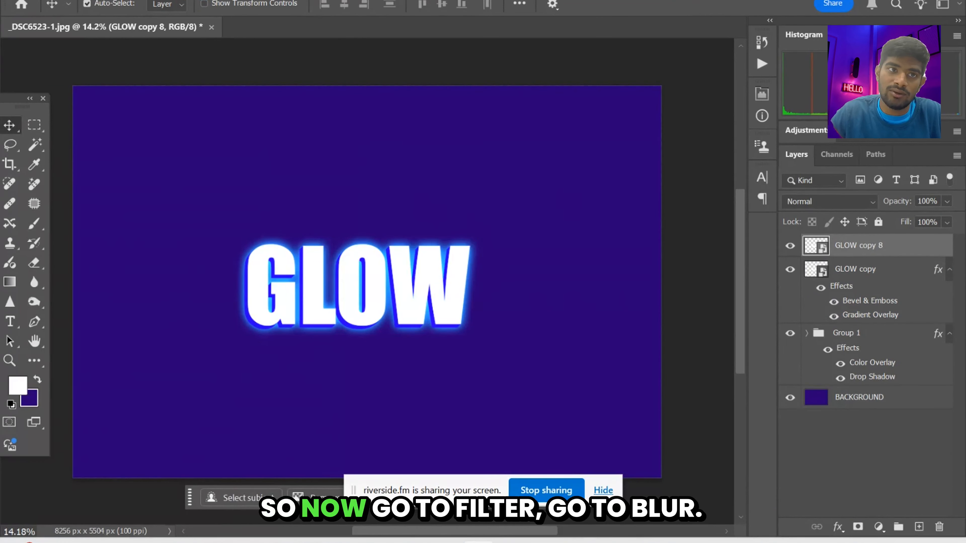
- Apply a Gaussian Blur with a radius of 133 pixels to the plain white top GLOW duplicate
left_click(205, 0)
mouse_move(294, 169)
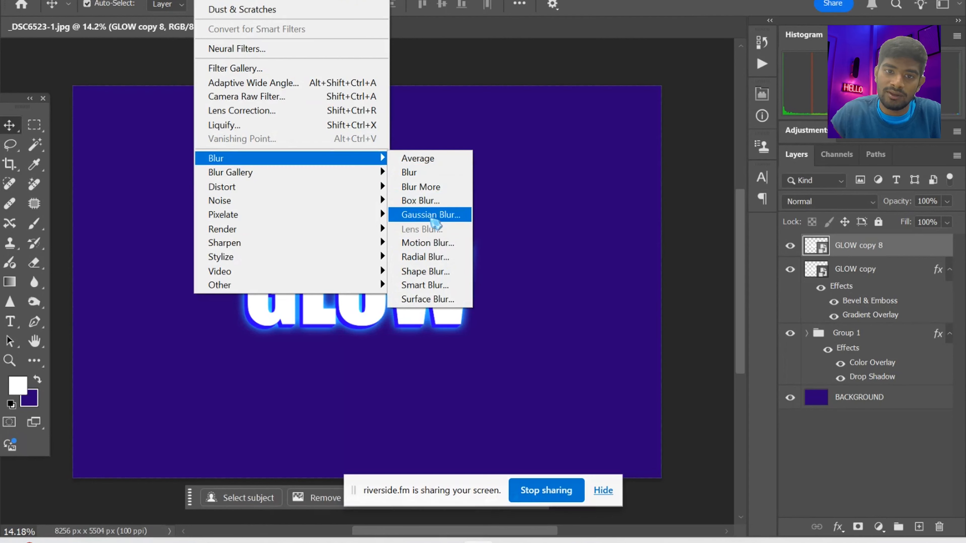
left_click(430, 215)
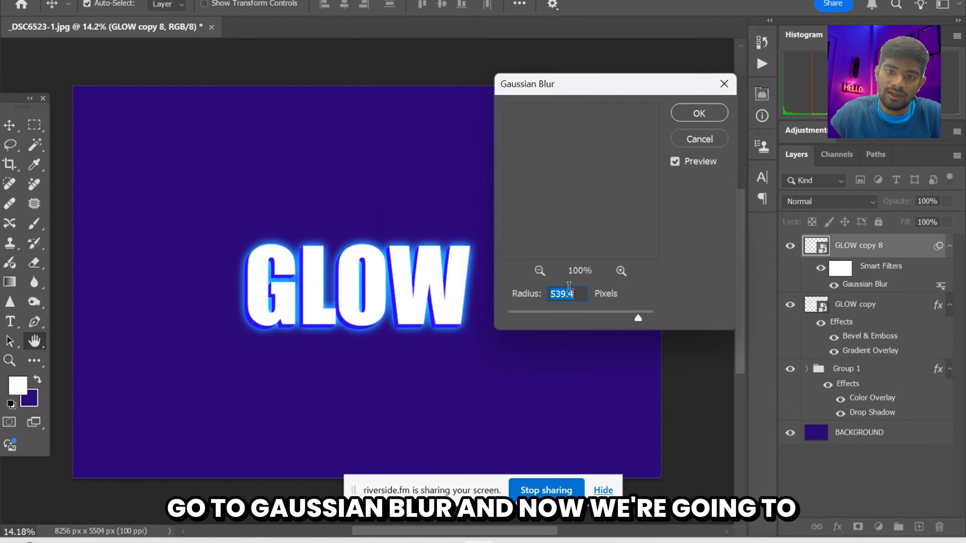
left_click(555, 316)
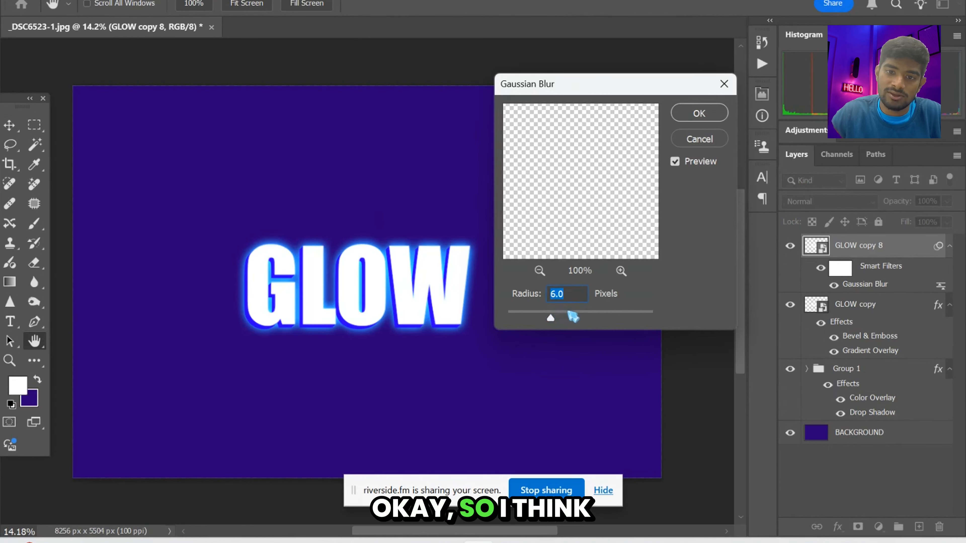
left_click_drag(599, 319, 610, 319)
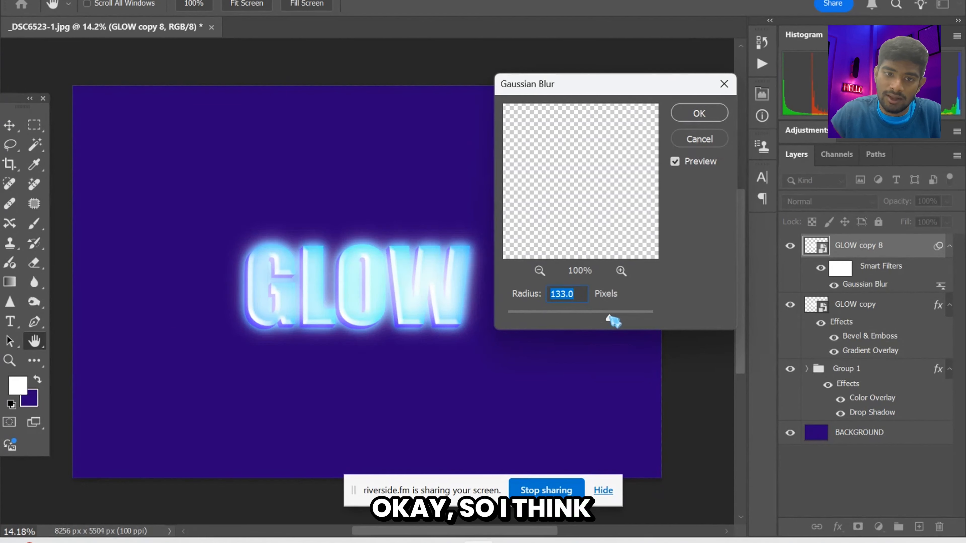
left_click(700, 113)
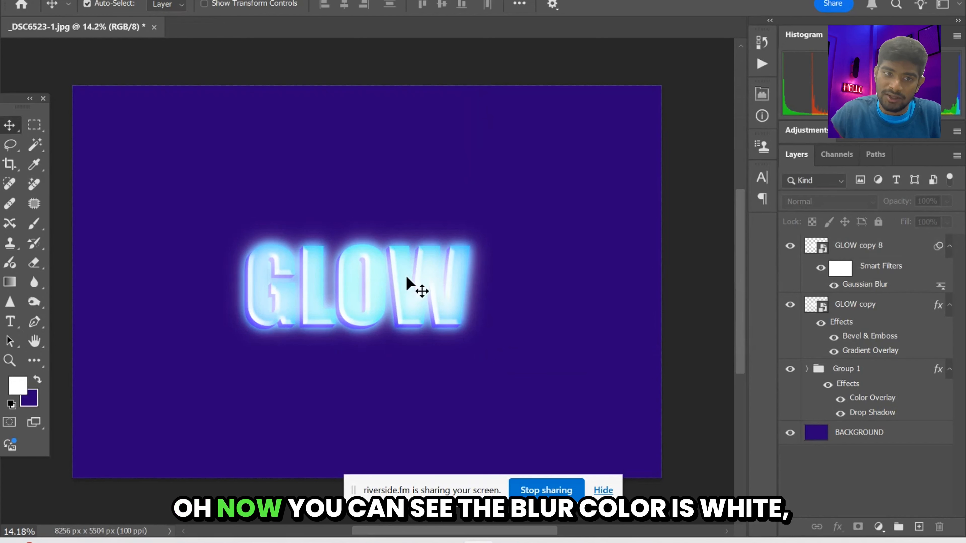
- Add a bright cyan Color Overlay in Normal mode at 69% opacity to the blurred top GLOW layer and apply it
left_click(840, 246)
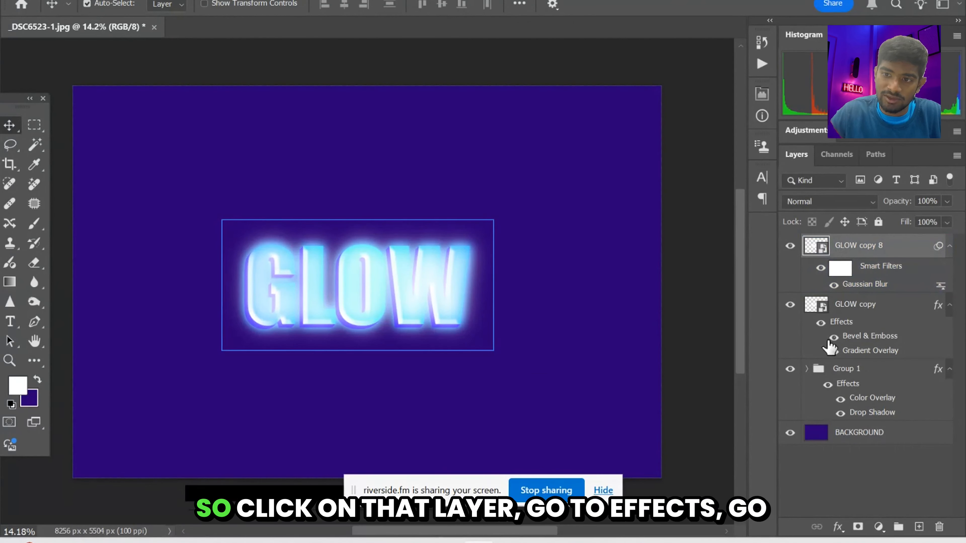
left_click(839, 527)
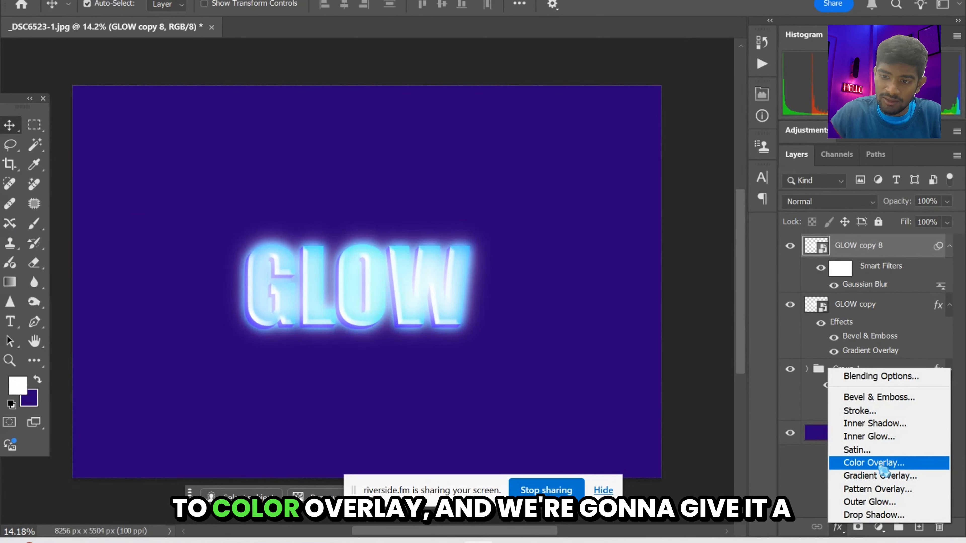
left_click(881, 463)
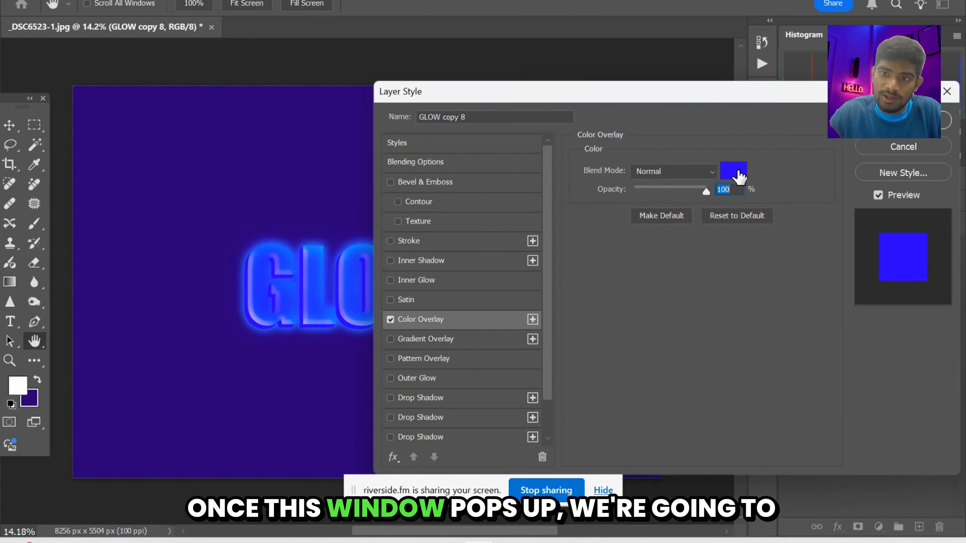
left_click(739, 175)
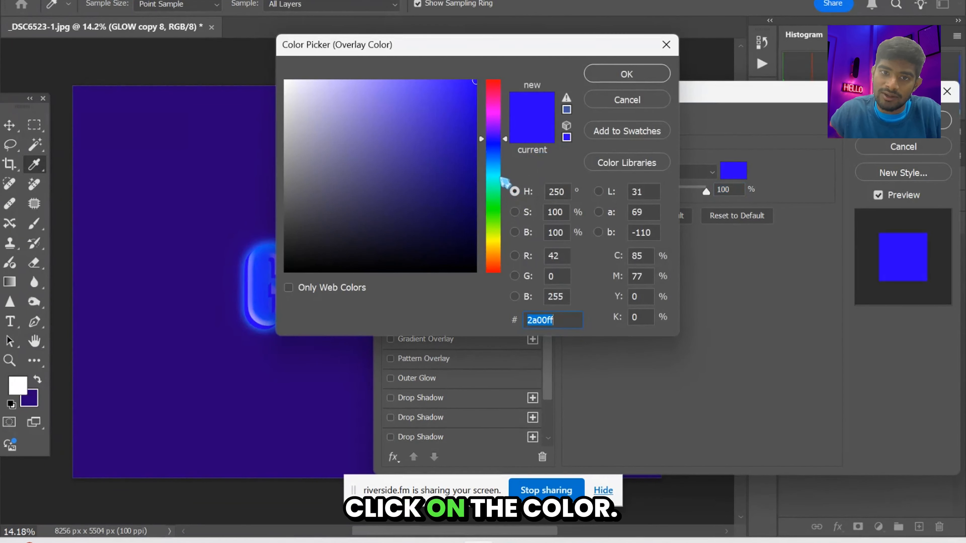
left_click(501, 176)
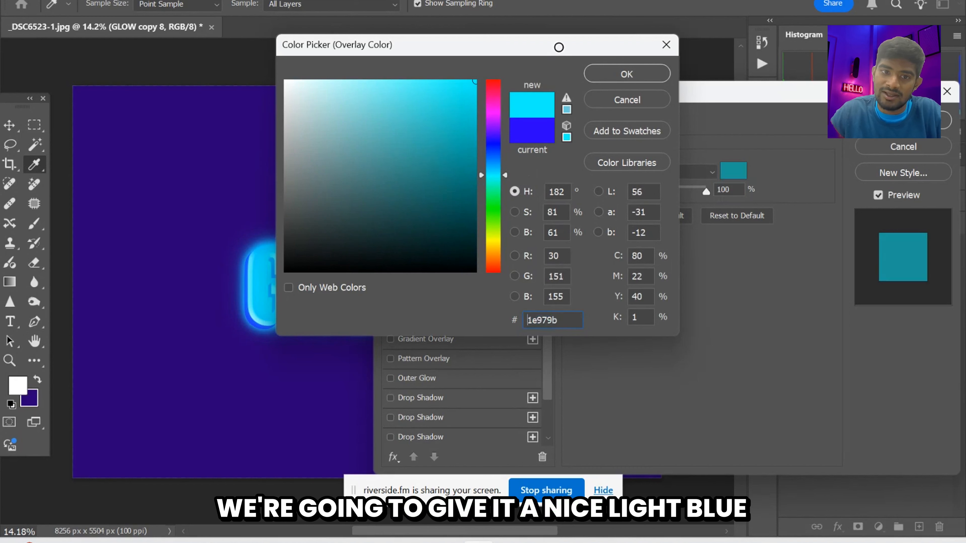
left_click(626, 73)
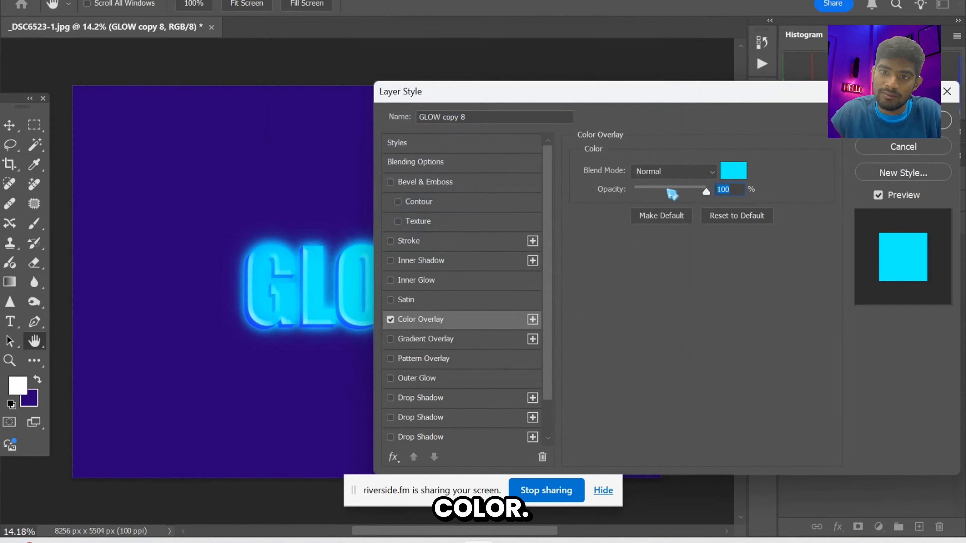
left_click_drag(672, 194, 688, 194)
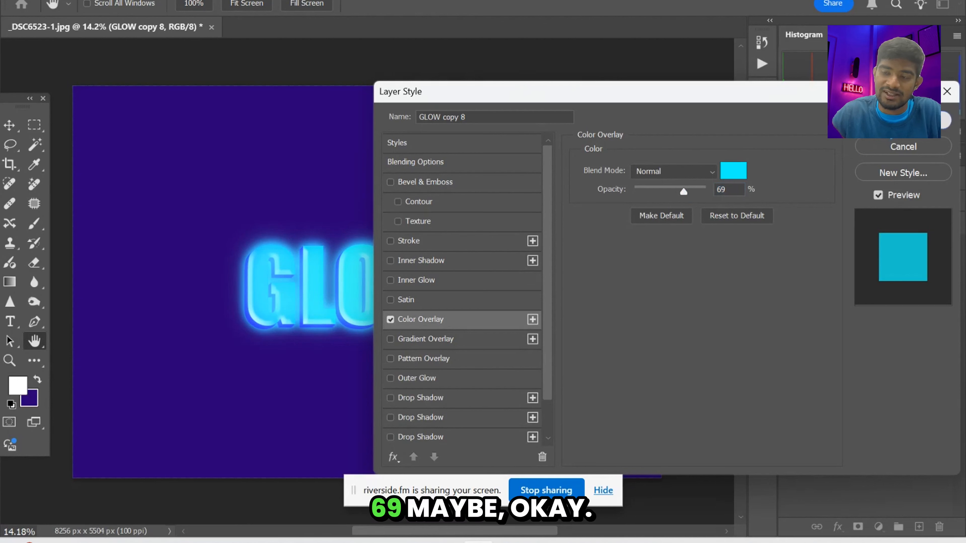
key("Return")
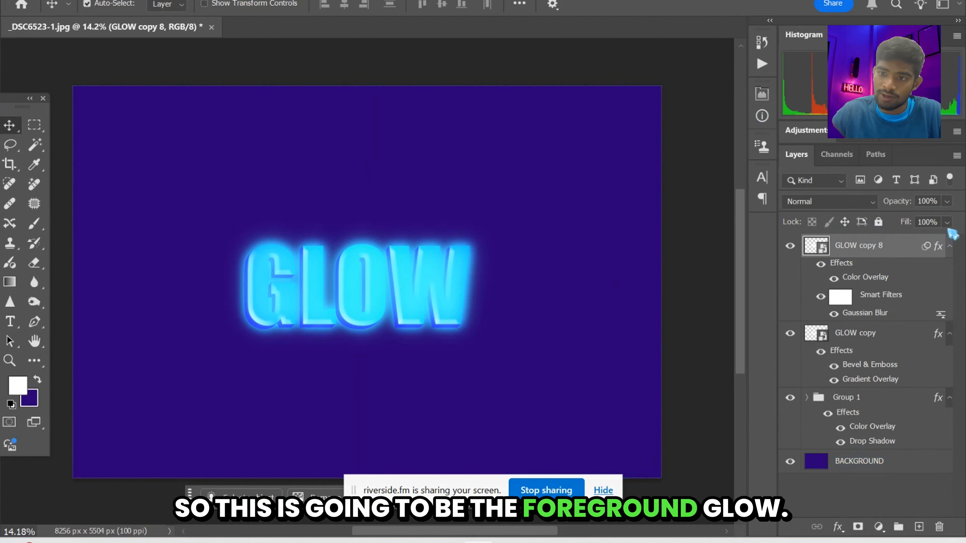
- Lower the fill of the blurred top GLOW layer to 8% and deselect the layer
left_click(946, 222)
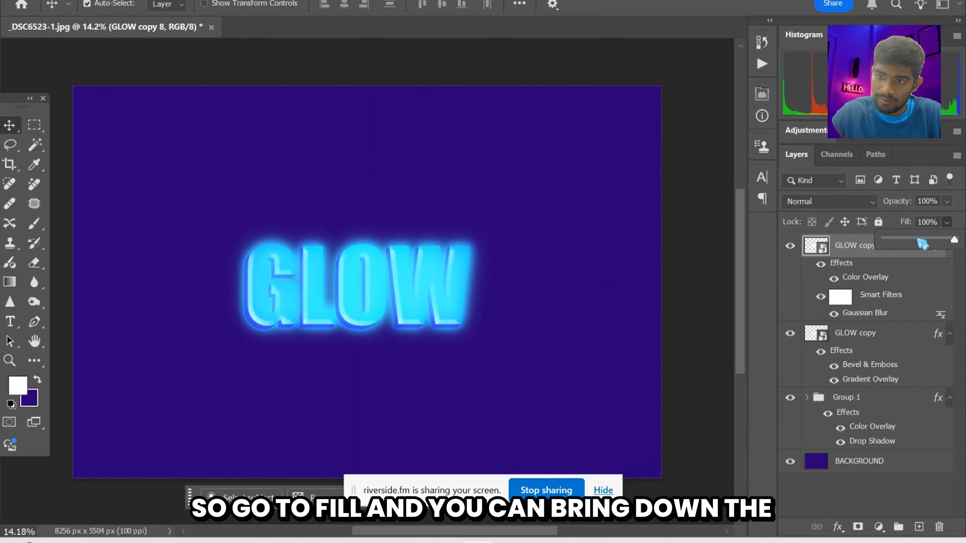
left_click_drag(922, 244, 922, 246)
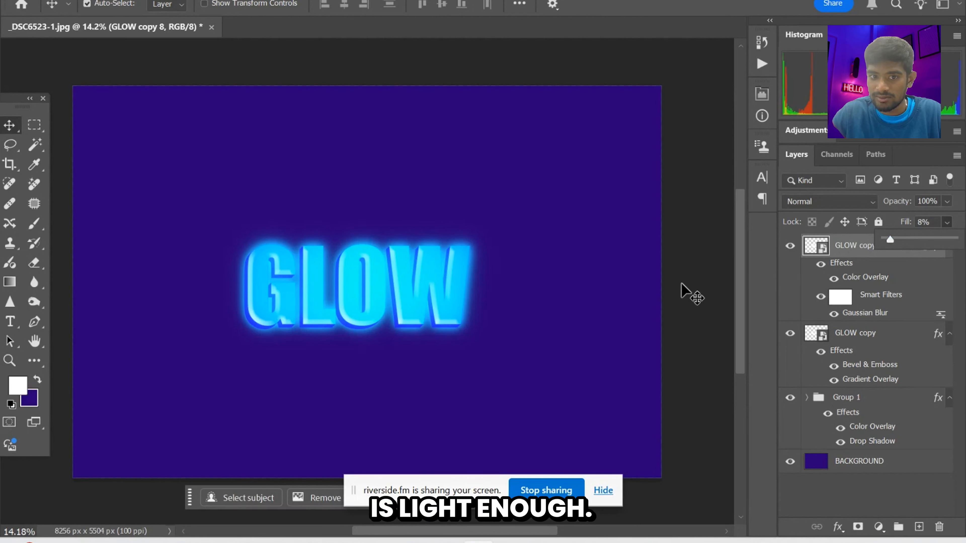
left_click(685, 290)
left_click(10, 360)
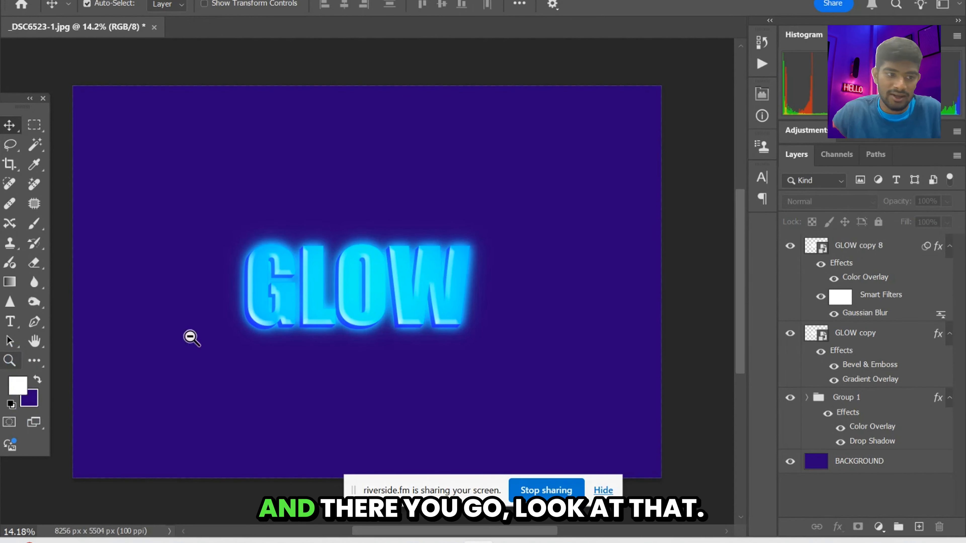
left_click_drag(302, 261, 472, 298)
left_click_drag(462, 363, 482, 411)
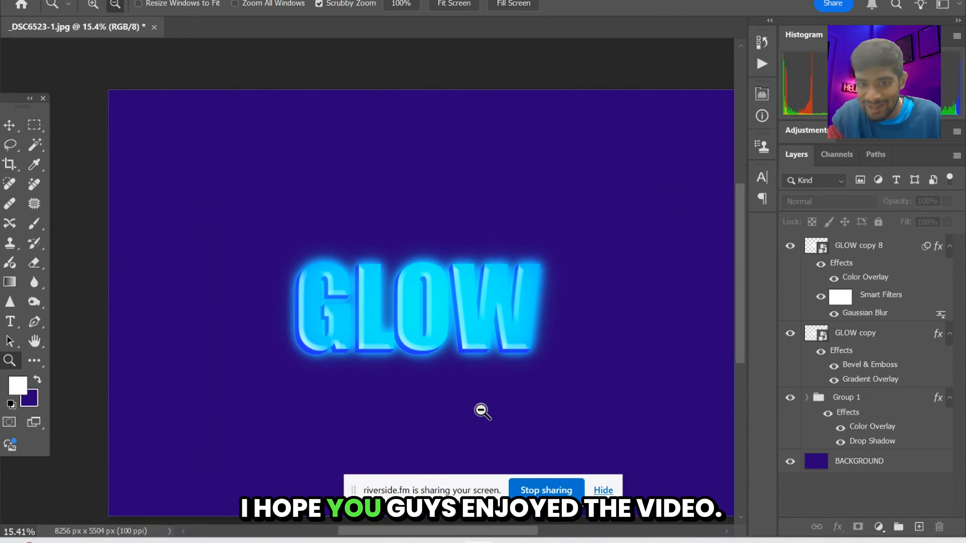